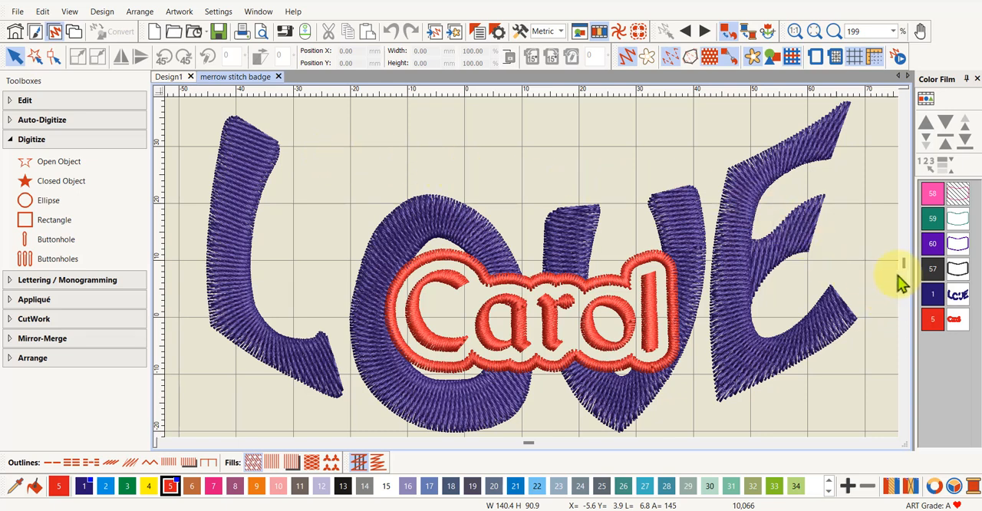
Switch to the blank Design1 and close the merrow stitch badge design
{"action": "left_click", "coordinate": [959, 297]}
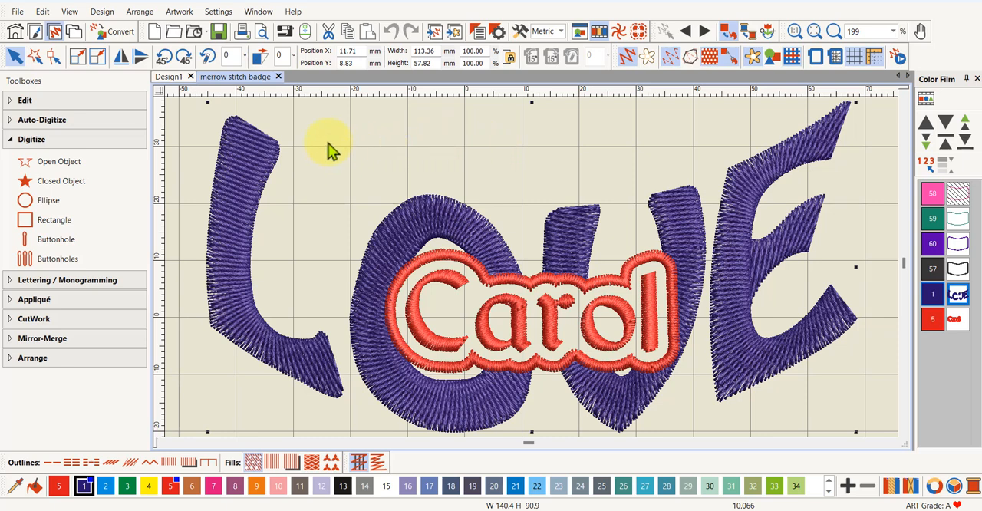
{"action": "left_click", "coordinate": [174, 79]}
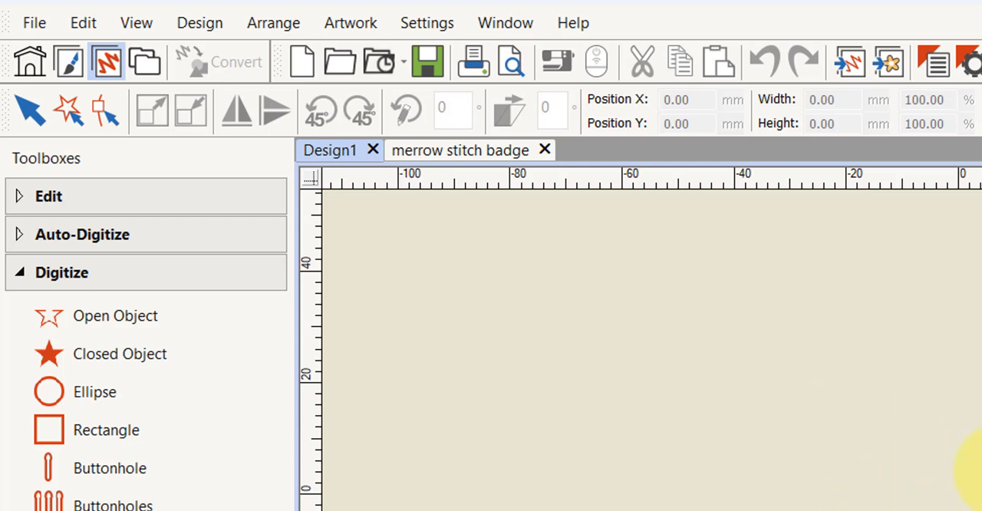
{"action": "left_click", "coordinate": [543, 150]}
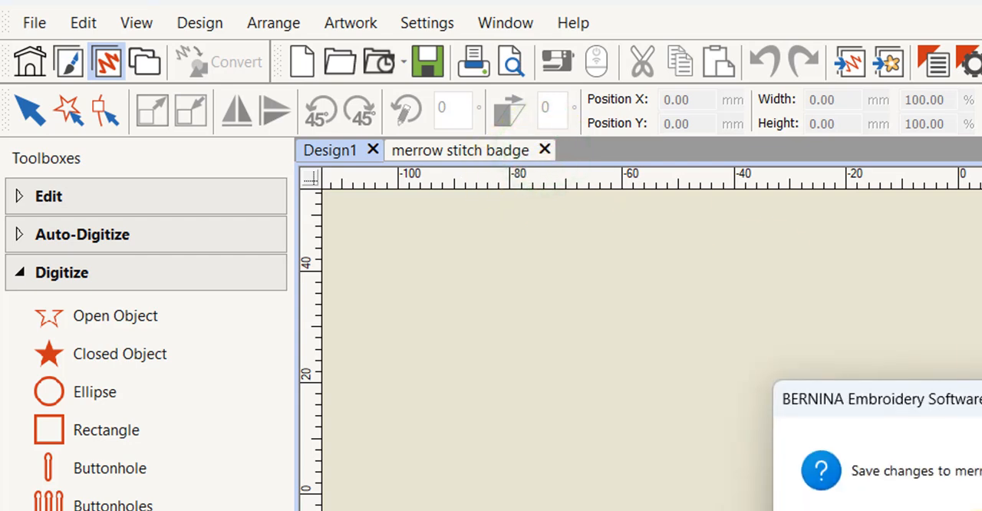
{"action": "left_click", "coordinate": [976, 510]}
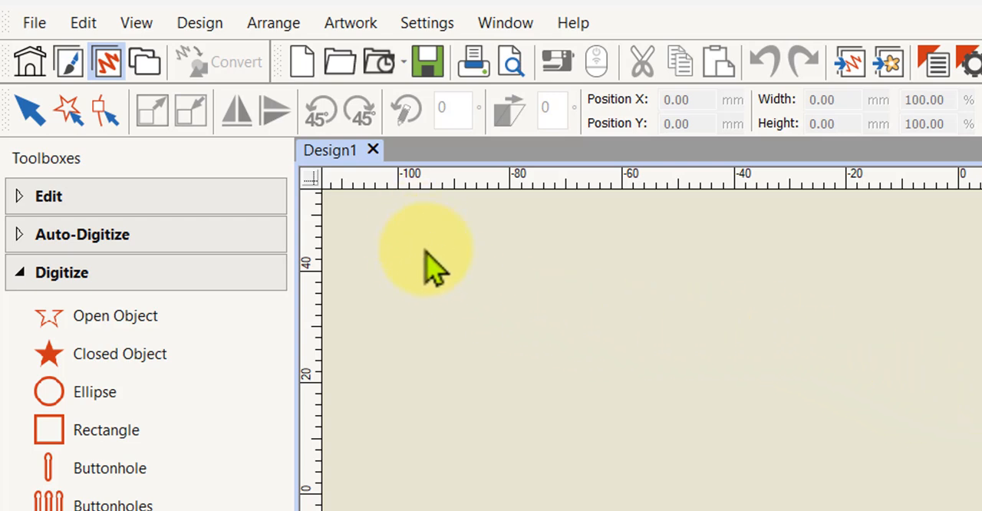
Start saving the blank design under a new name and enter Love lettering as the file name
{"action": "left_click", "coordinate": [31, 21]}
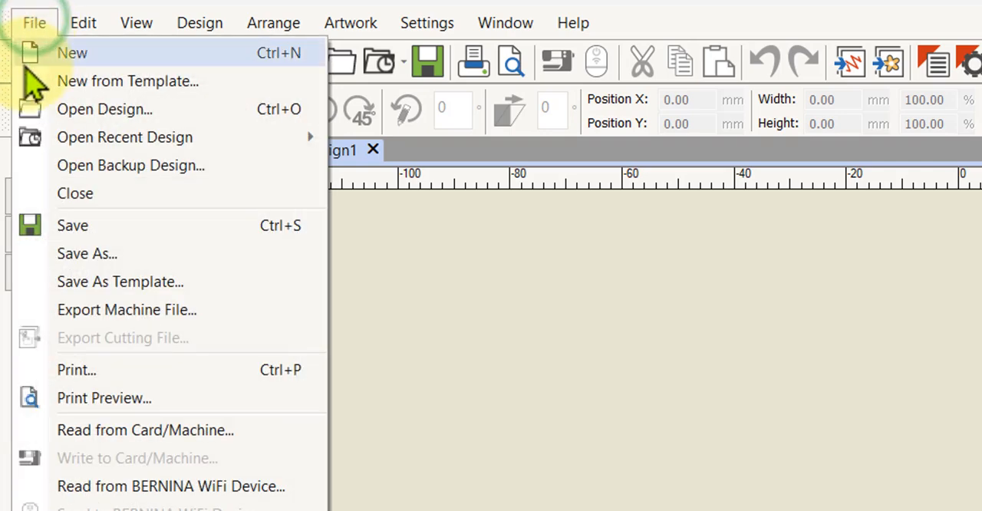
{"action": "left_click", "coordinate": [84, 257]}
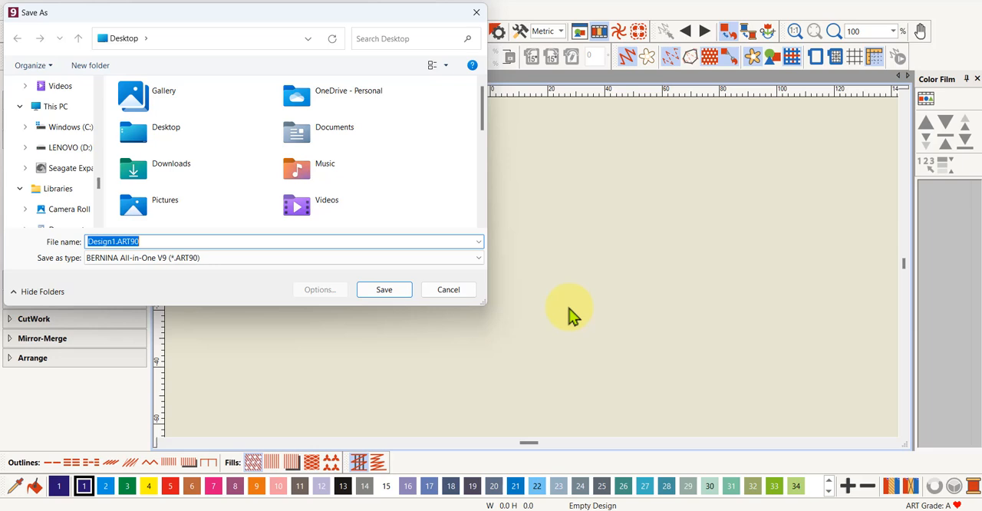
{"action": "type", "text": "Love"}
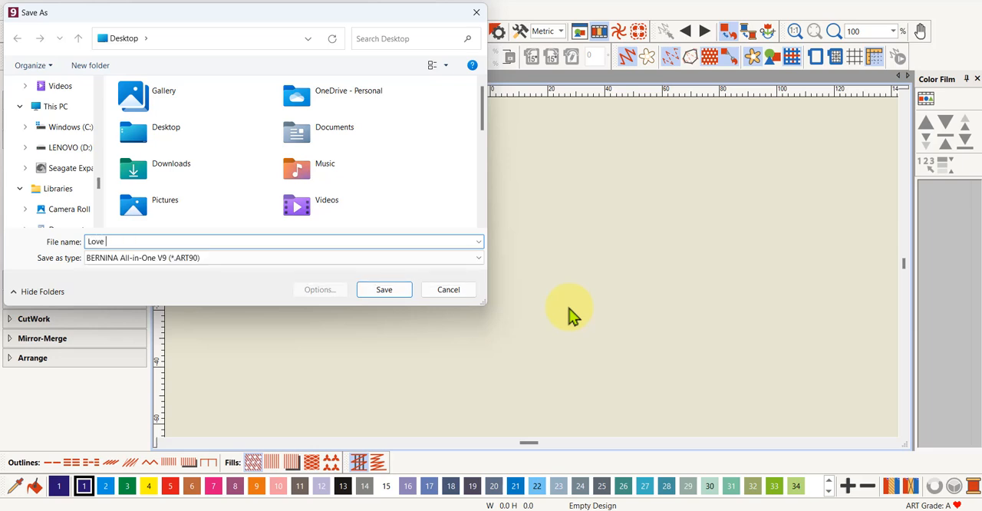
{"action": "type", "text": " lettering"}
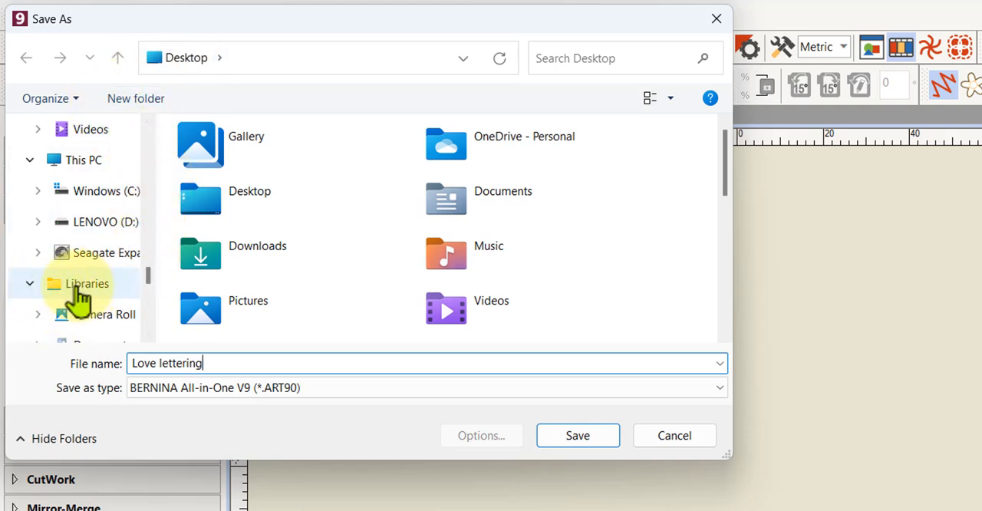
Expand the Embroidery library in the folder tree and enlarge the save dialog and its folder pane
{"action": "left_click", "coordinate": [29, 284]}
{"action": "left_click", "coordinate": [27, 282]}
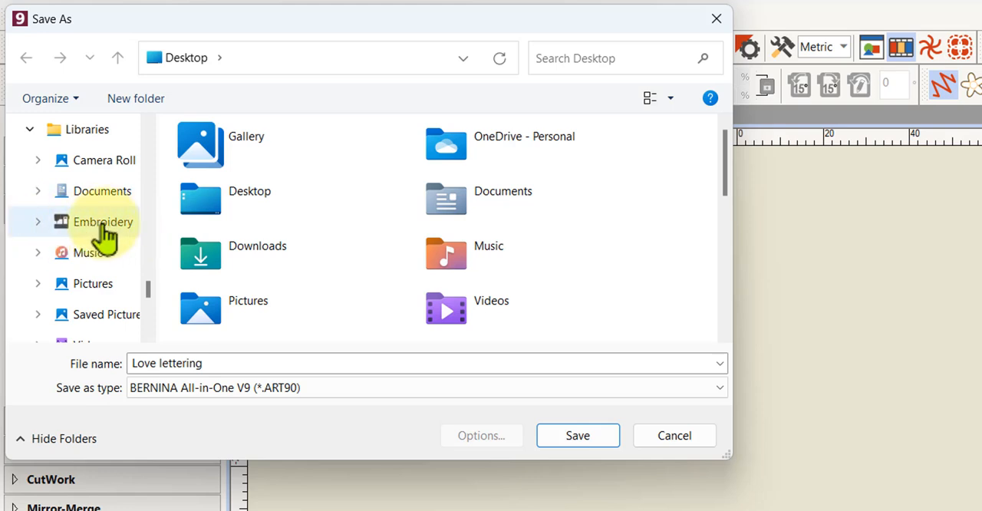
{"action": "left_click", "coordinate": [38, 222]}
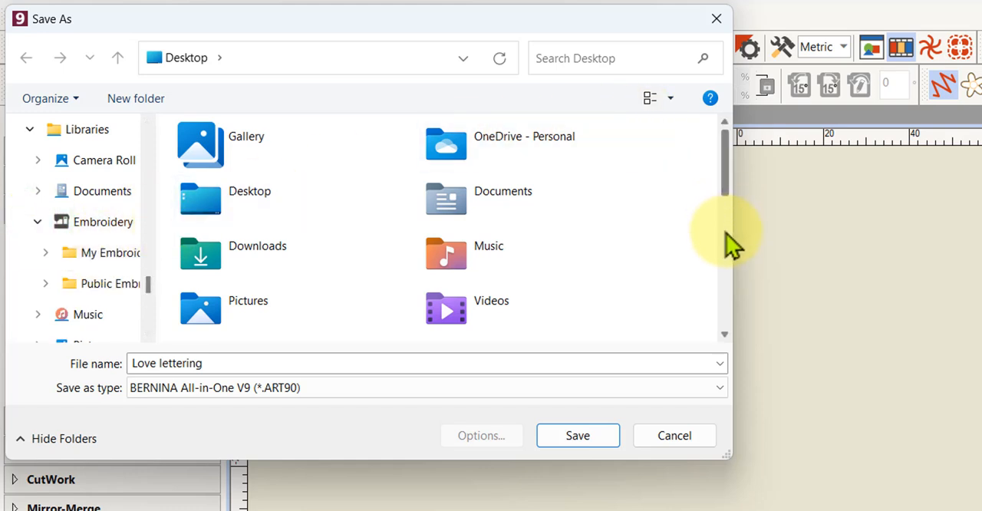
{"action": "left_click_drag", "start_coordinate": [734, 234], "coordinate": [895, 235]}
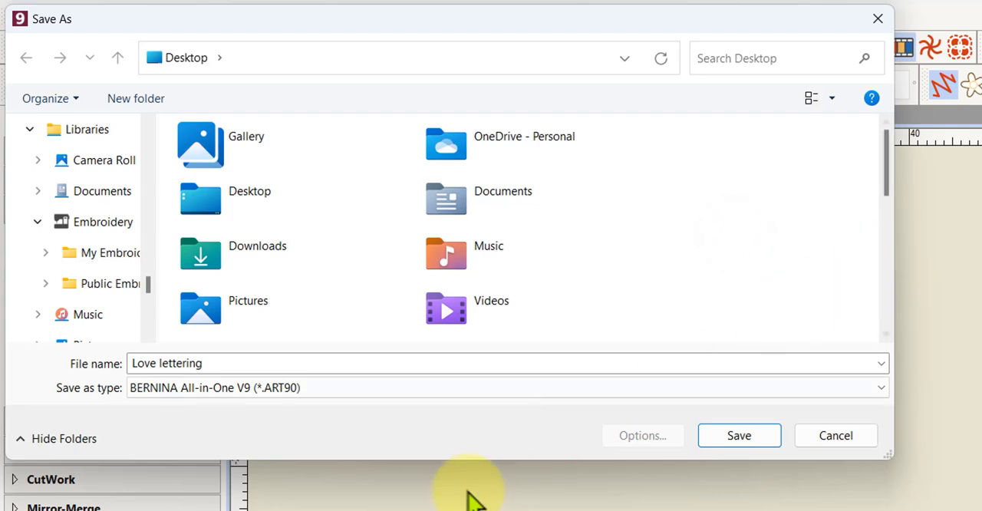
{"action": "double_click", "coordinate": [437, 460]}
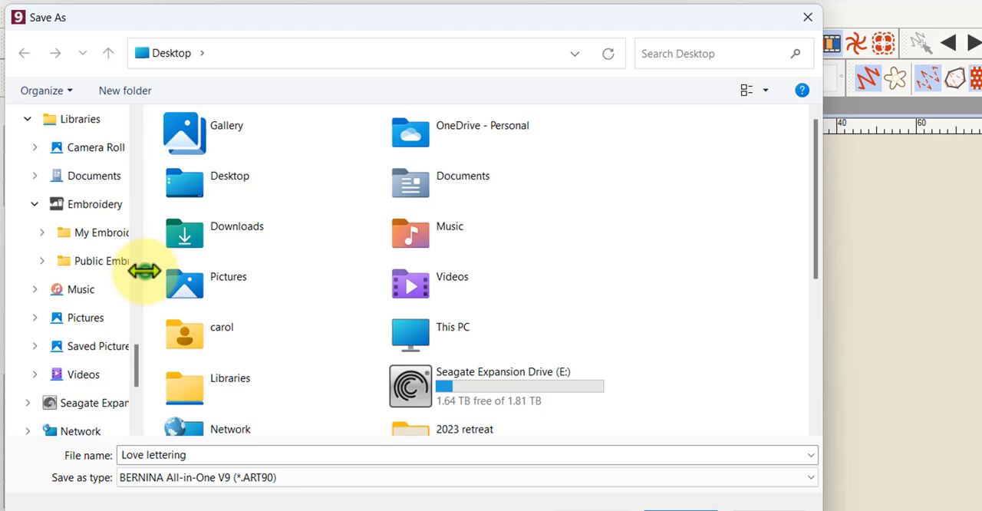
{"action": "left_click_drag", "start_coordinate": [144, 271], "coordinate": [198, 275]}
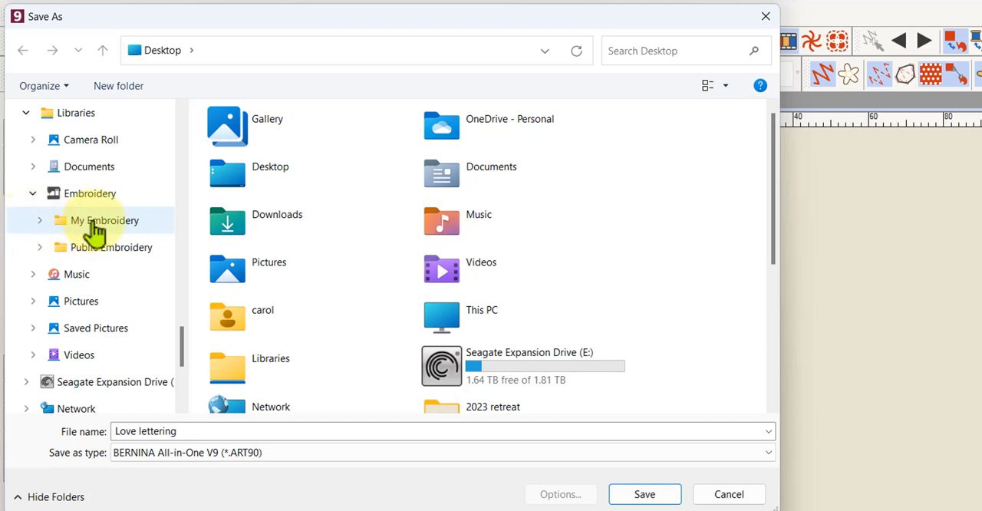
Save the file in the Lettering folder under My Embroidery > My Designs
{"action": "left_click", "coordinate": [39, 223]}
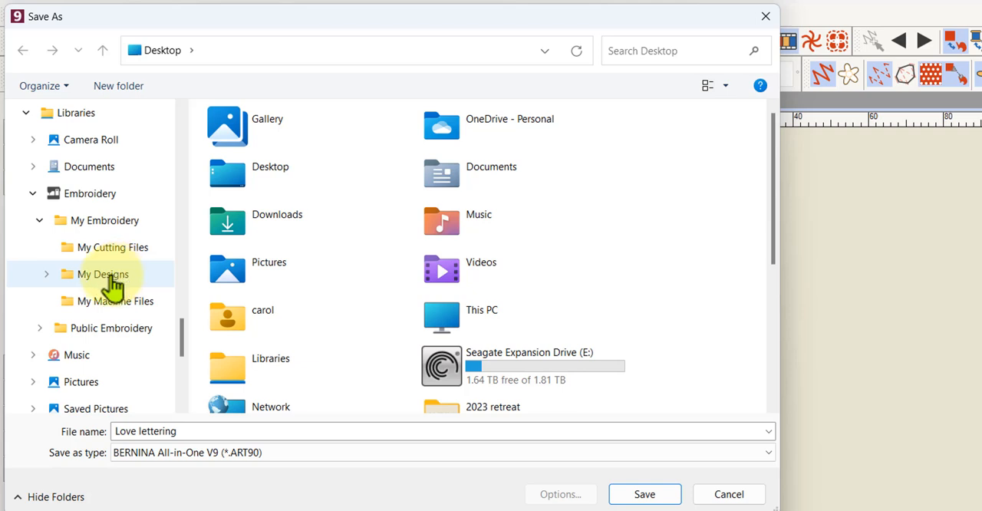
{"action": "left_click", "coordinate": [47, 275]}
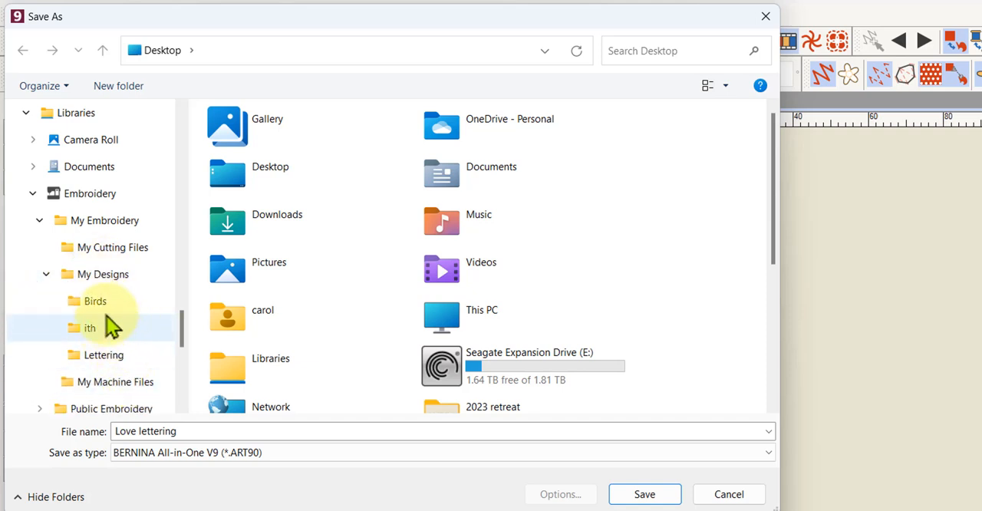
{"action": "left_click", "coordinate": [104, 357]}
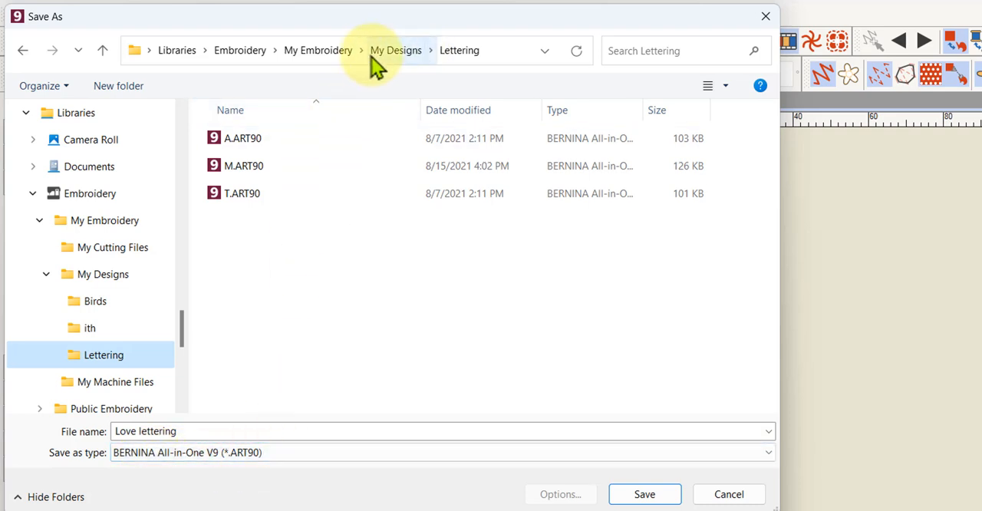
{"action": "left_click", "coordinate": [644, 494]}
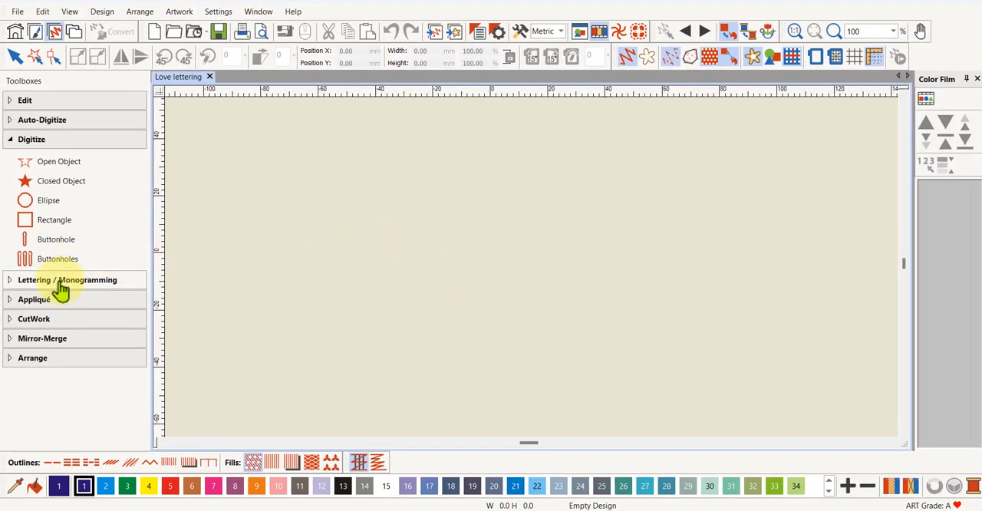
Start a lettering object with the text LOVE and choose the Drifter font for it
{"action": "left_click", "coordinate": [61, 281]}
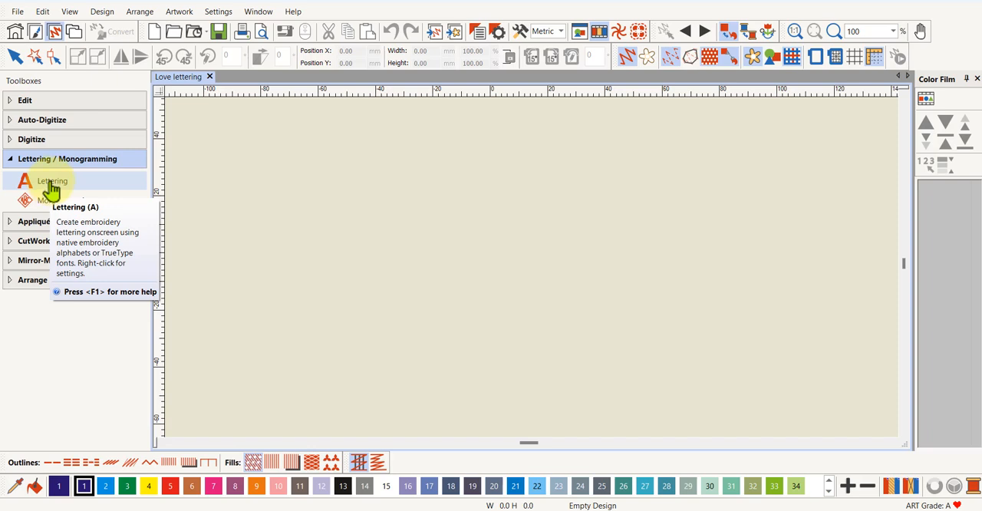
{"action": "left_click", "coordinate": [52, 186]}
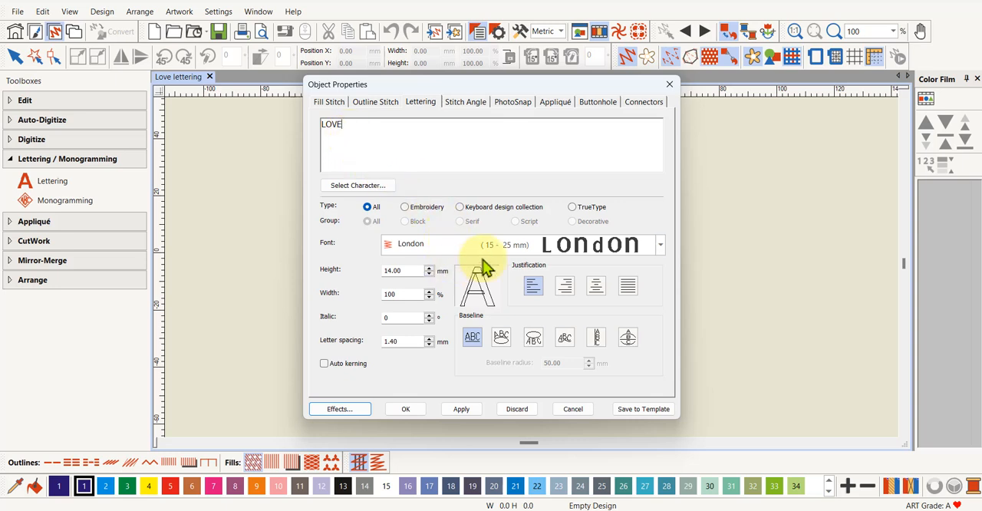
{"action": "left_click", "coordinate": [660, 245]}
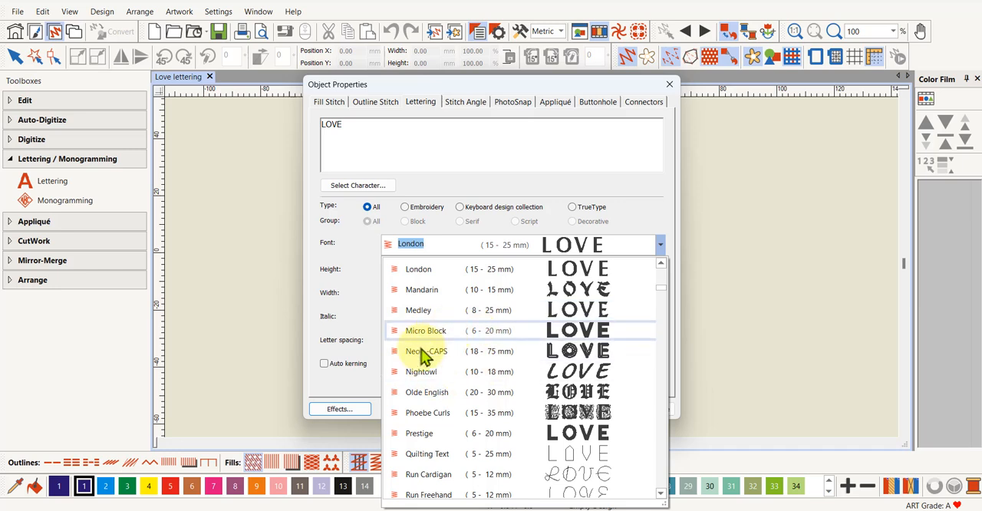
{"action": "scroll", "coordinate": [447, 371], "scroll_direction": "down", "scroll_amount": 1}
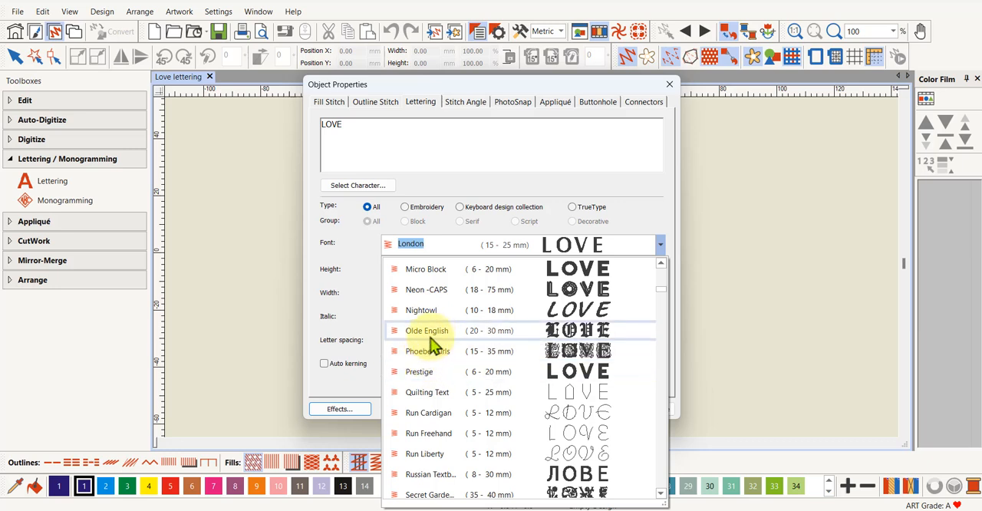
{"action": "scroll", "coordinate": [433, 313], "scroll_direction": "up", "scroll_amount": 12}
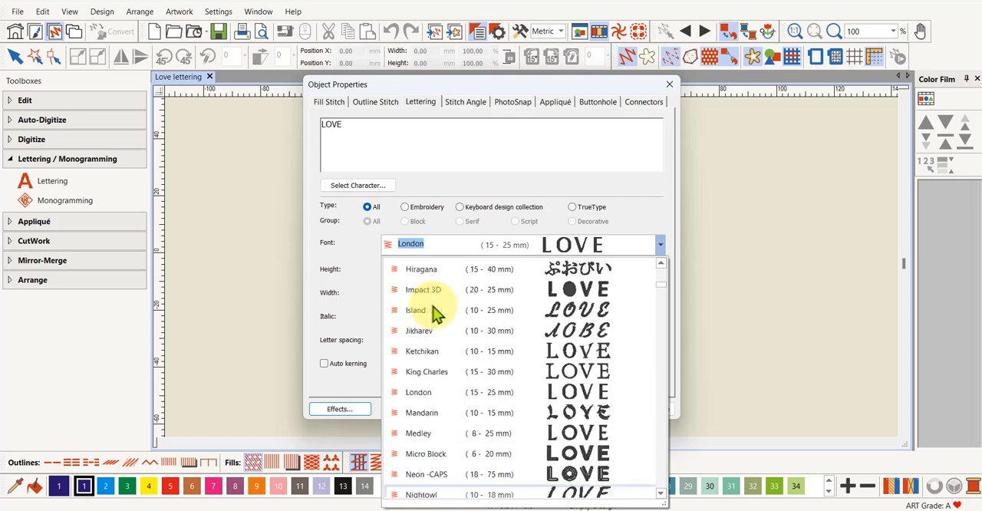
{"action": "scroll", "coordinate": [433, 313], "scroll_direction": "up", "scroll_amount": 1}
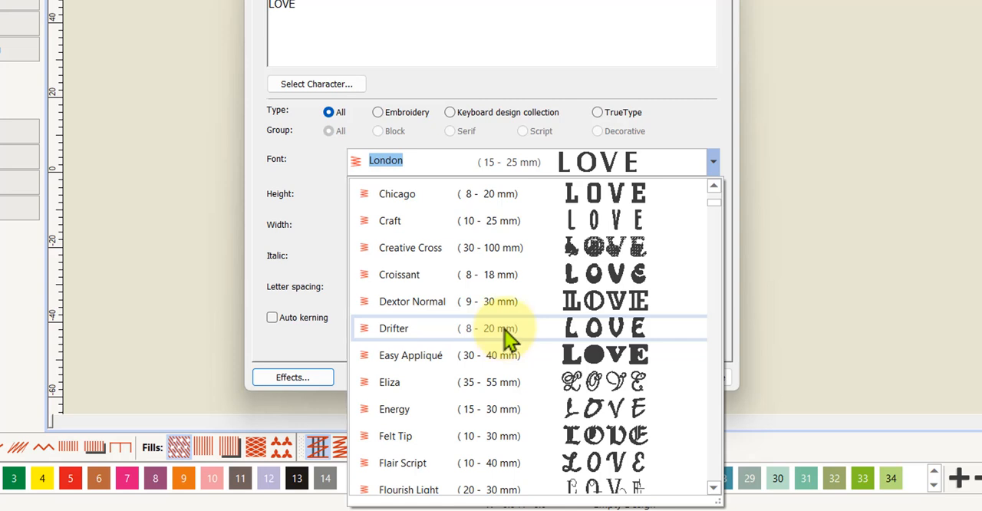
{"action": "left_click", "coordinate": [505, 330]}
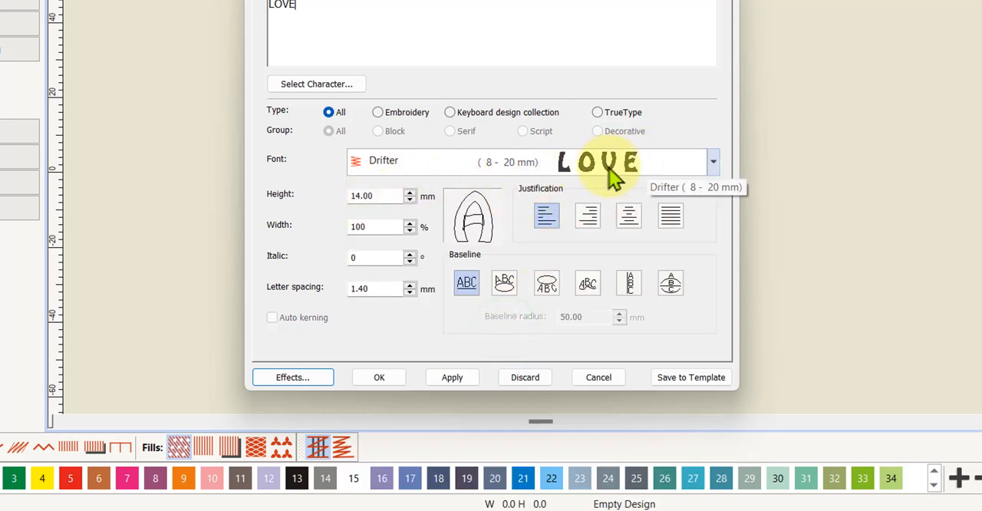
Set the lettering height to 40 mm and place the text near the middle of the design area
{"action": "double_click", "coordinate": [364, 195]}
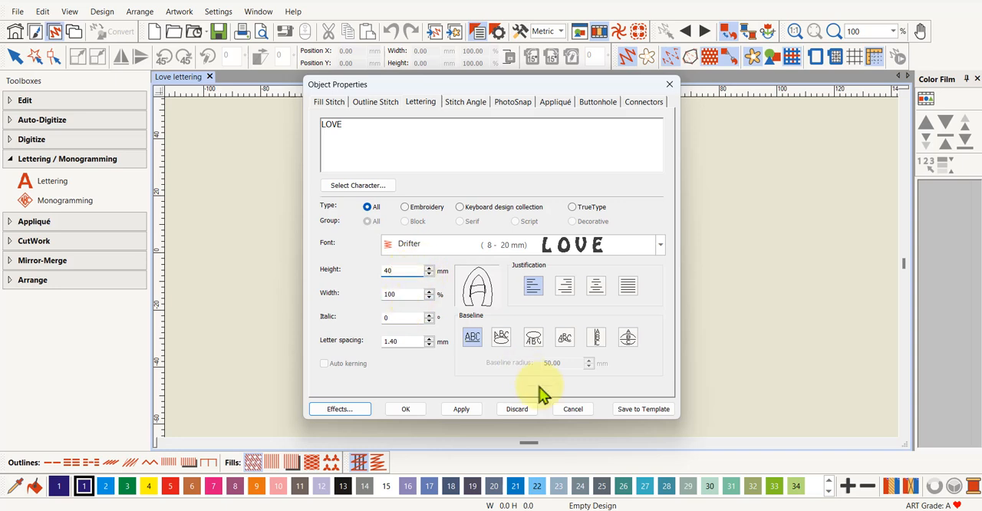
{"action": "left_click", "coordinate": [415, 411]}
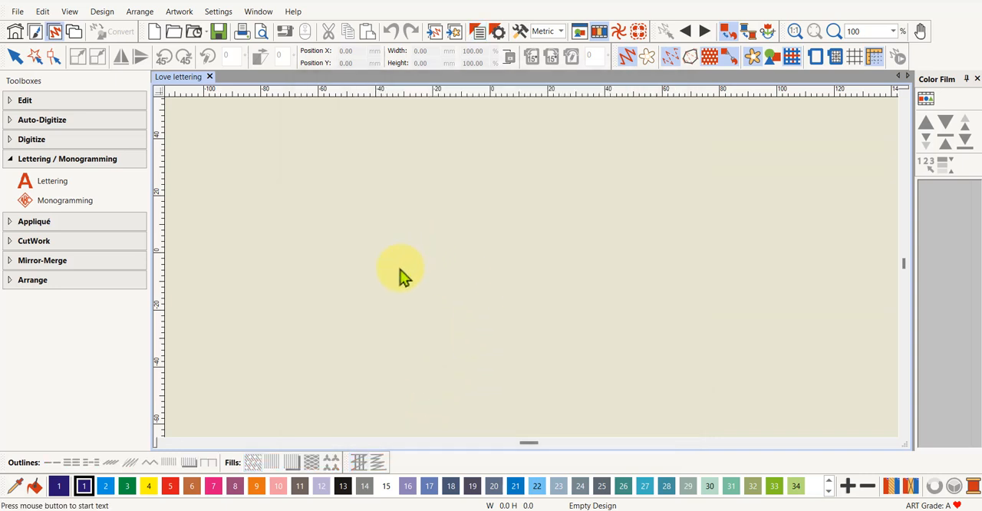
{"action": "left_click", "coordinate": [399, 270]}
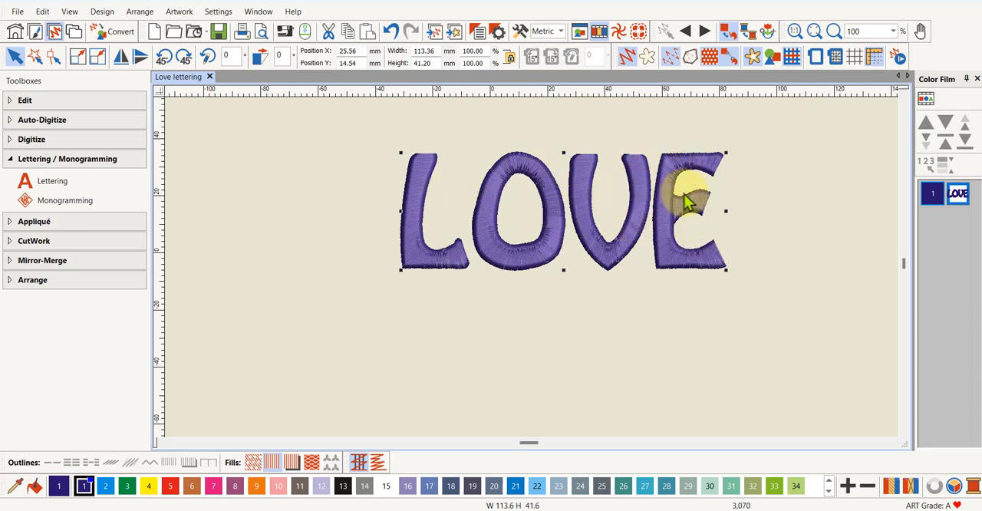
Inspect the stitching on the L up close and display the grid behind the lettering
{"action": "scroll", "coordinate": [437, 263], "scroll_direction": "up", "scroll_amount": 8}
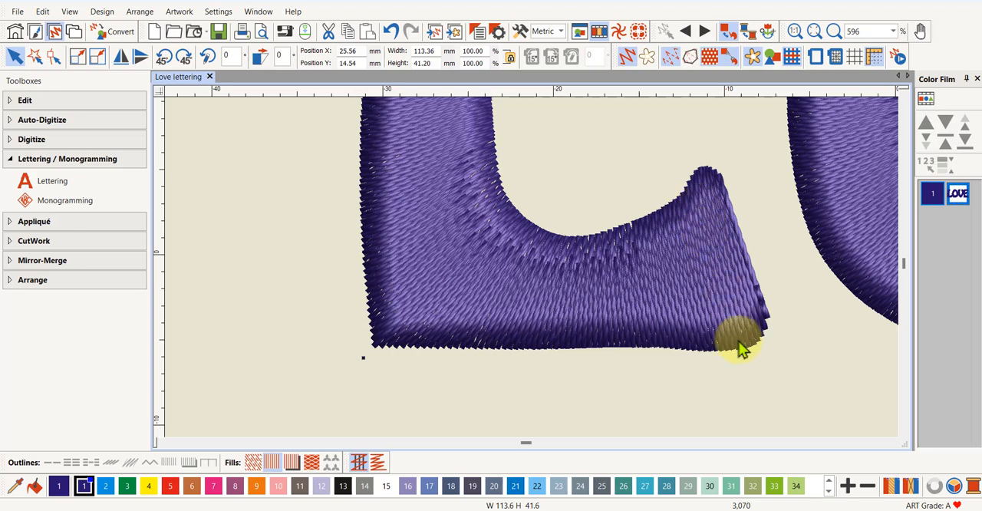
{"action": "scroll", "coordinate": [532, 274], "scroll_direction": "down", "scroll_amount": 6}
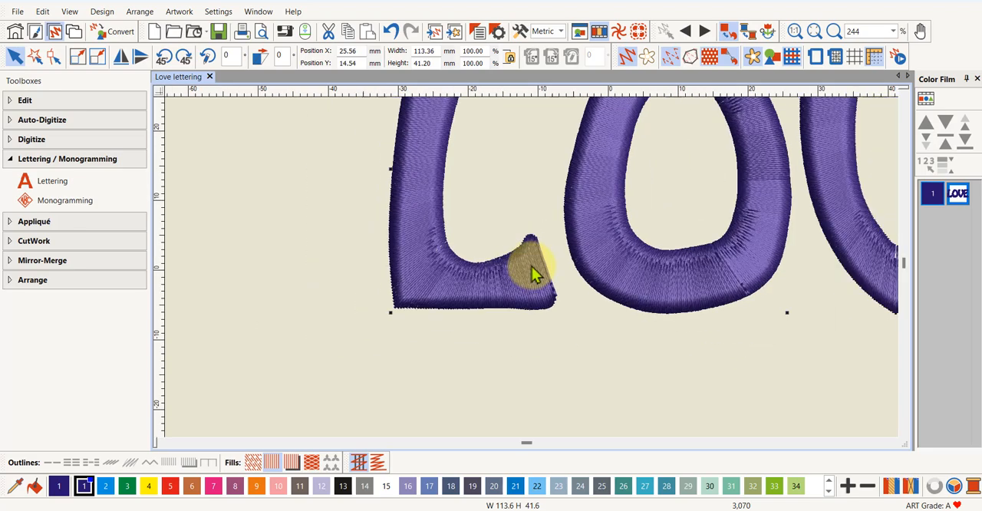
{"action": "left_click", "coordinate": [854, 58]}
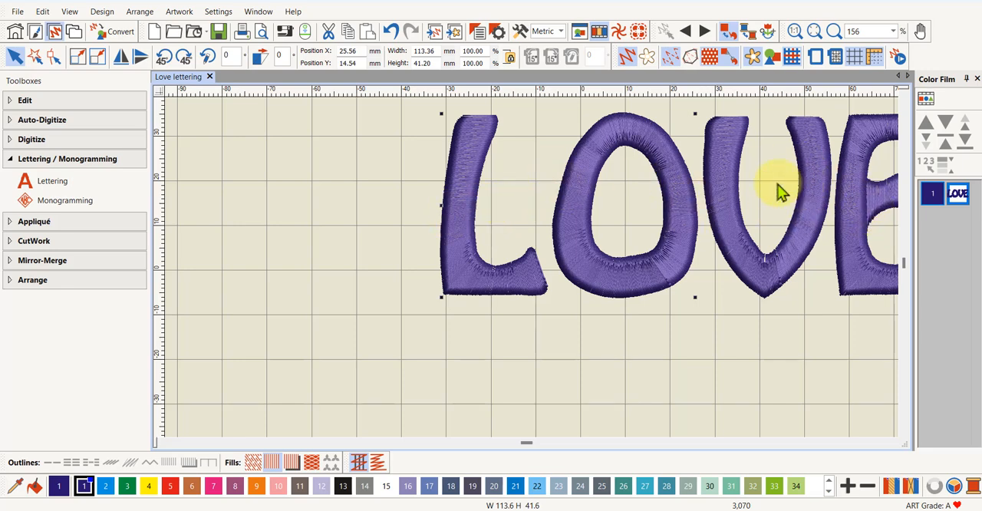
{"action": "scroll", "coordinate": [779, 191], "scroll_direction": "down", "scroll_amount": 3}
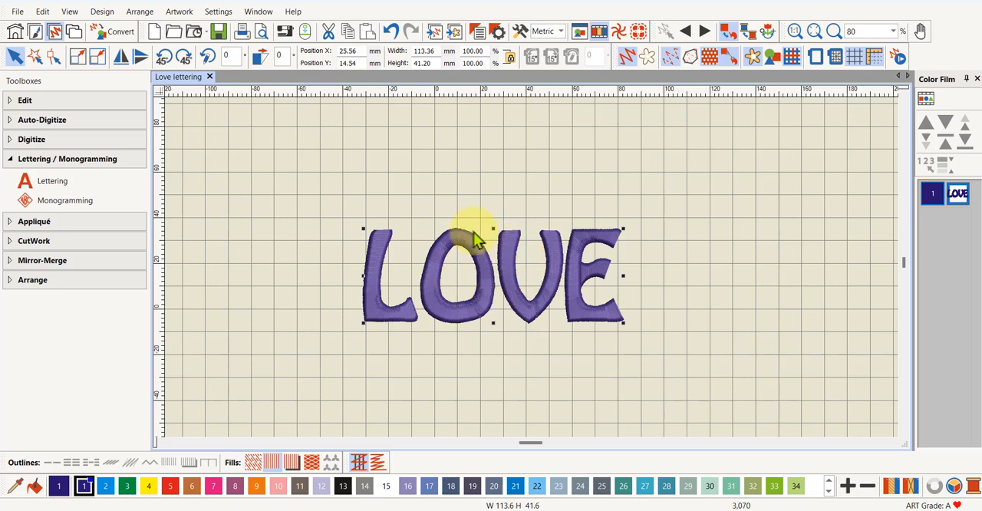
Turn off the artistic view of the LOVE lettering to show its plain stitches, and hide the grid
{"action": "left_click", "coordinate": [624, 55]}
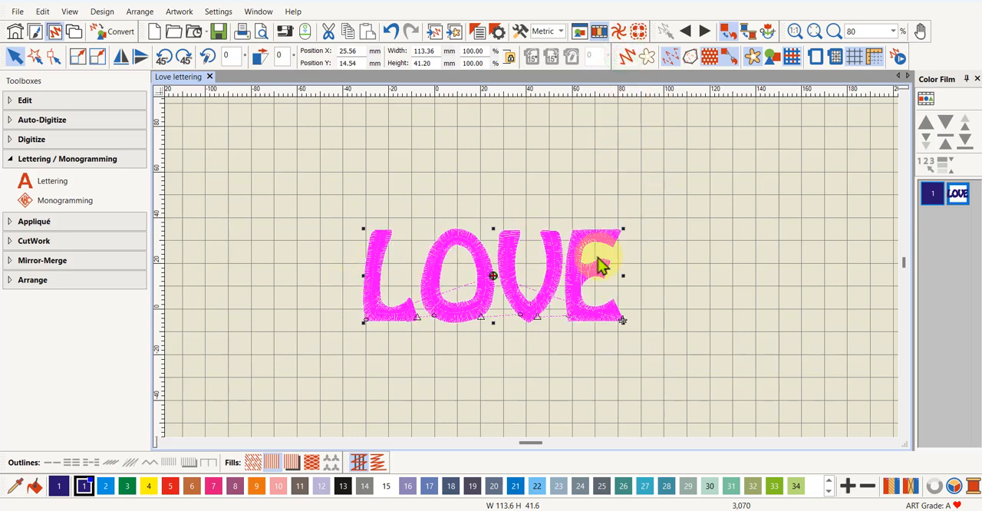
{"action": "left_click", "coordinate": [854, 57]}
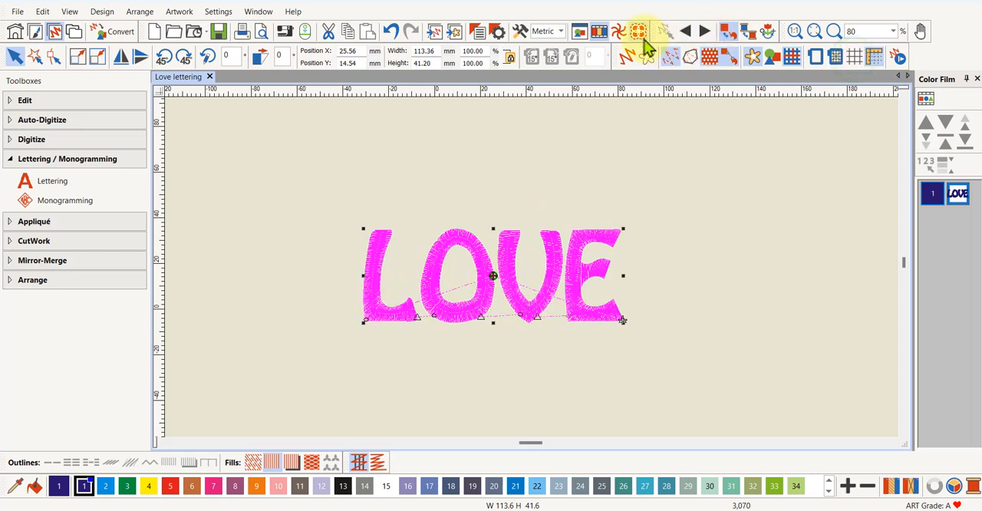
{"action": "left_click", "coordinate": [814, 35]}
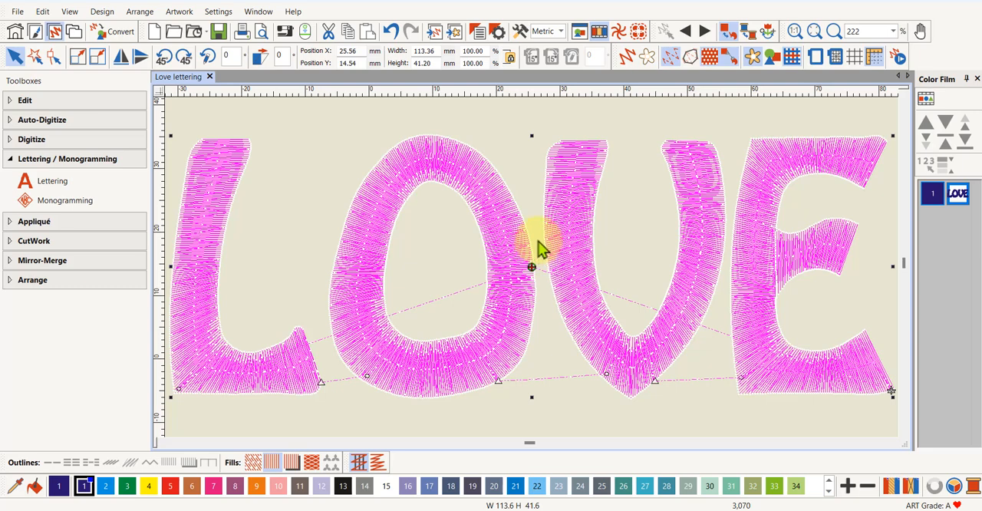
{"action": "scroll", "coordinate": [539, 248], "scroll_direction": "down", "scroll_amount": 1}
{"action": "scroll", "coordinate": [531, 269], "scroll_direction": "down", "scroll_amount": 1}
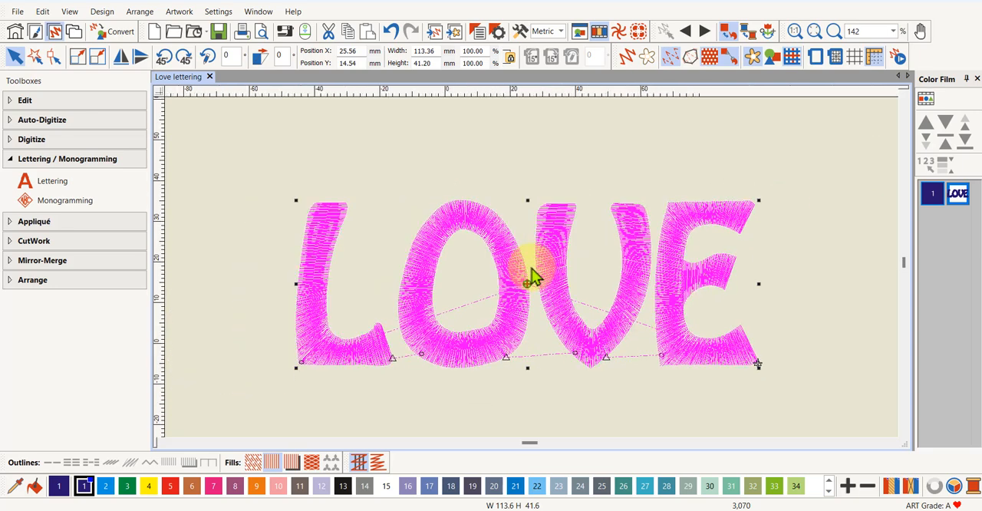
Apply the Curved elastic lettering effect to the LOVE lettering and dismiss the reshape tip
{"action": "scroll", "coordinate": [532, 268], "scroll_direction": "down", "scroll_amount": 1}
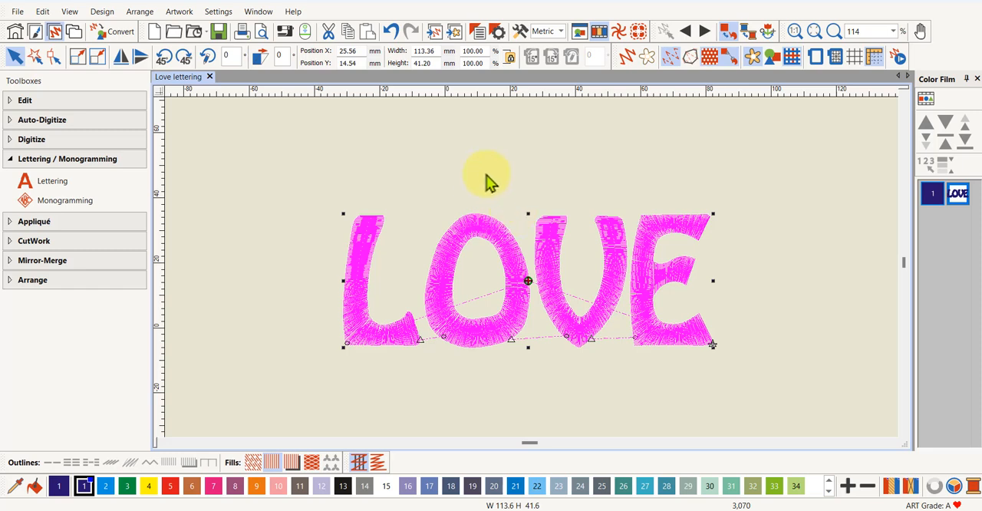
{"action": "left_click", "coordinate": [42, 12]}
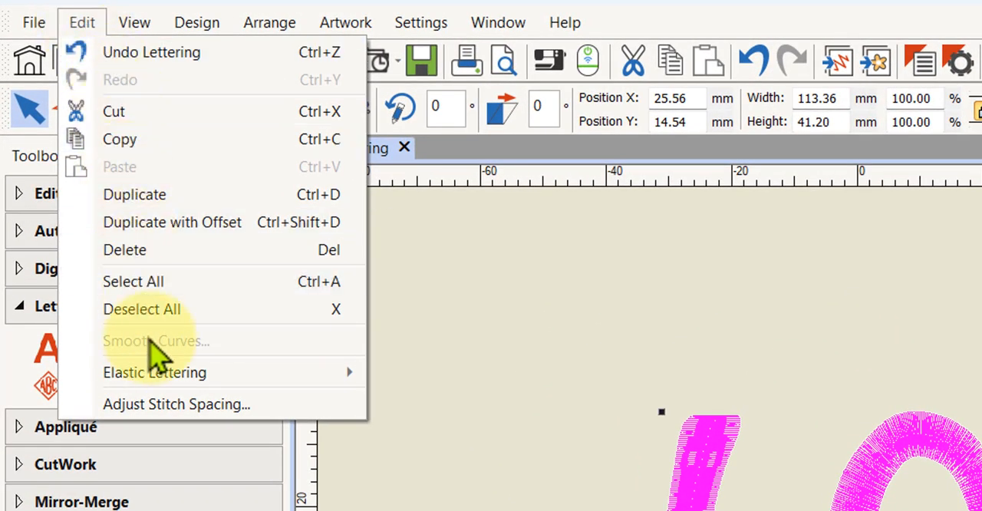
{"action": "mouse_move", "coordinate": [159, 374]}
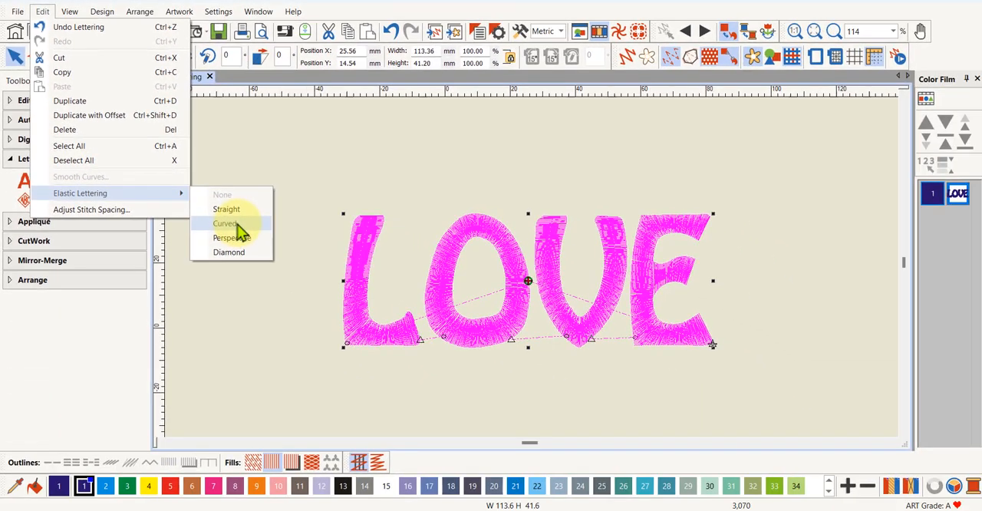
{"action": "left_click", "coordinate": [238, 230]}
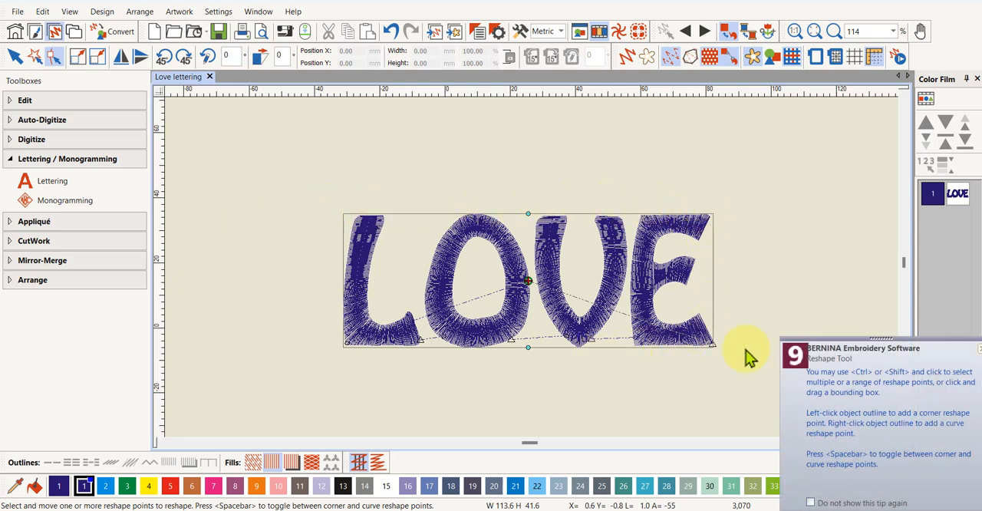
{"action": "left_click", "coordinate": [979, 352]}
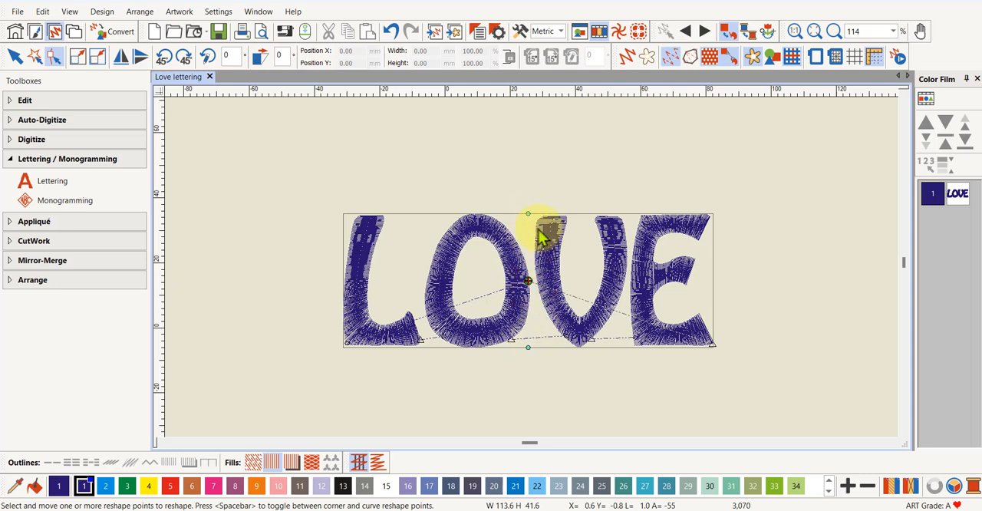
Try bulging the lettering by bending its top edge upward and its bottom edge downward, and undo both bends
{"action": "scroll", "coordinate": [532, 268], "scroll_direction": "up", "scroll_amount": 5}
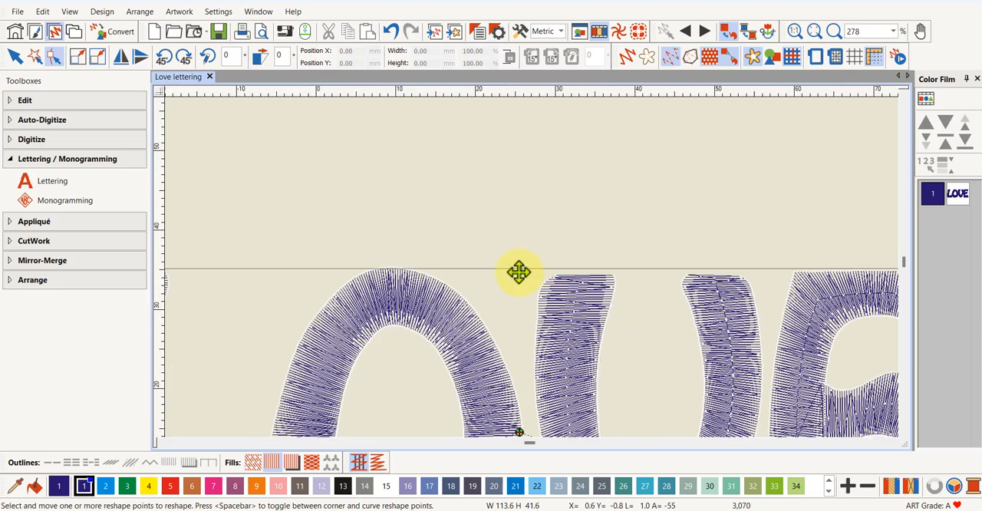
{"action": "scroll", "coordinate": [520, 271], "scroll_direction": "down", "scroll_amount": 6}
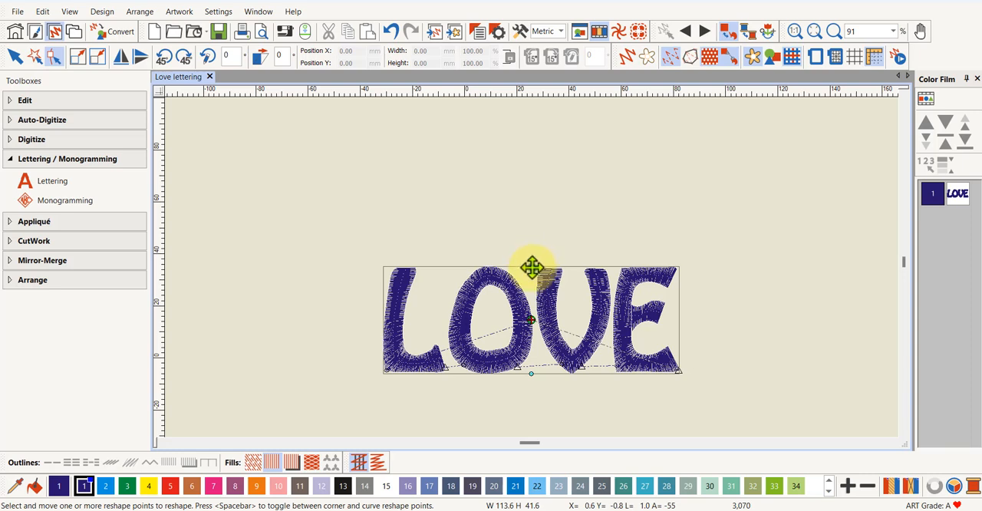
{"action": "left_click_drag", "start_coordinate": [531, 268], "coordinate": [543, 203]}
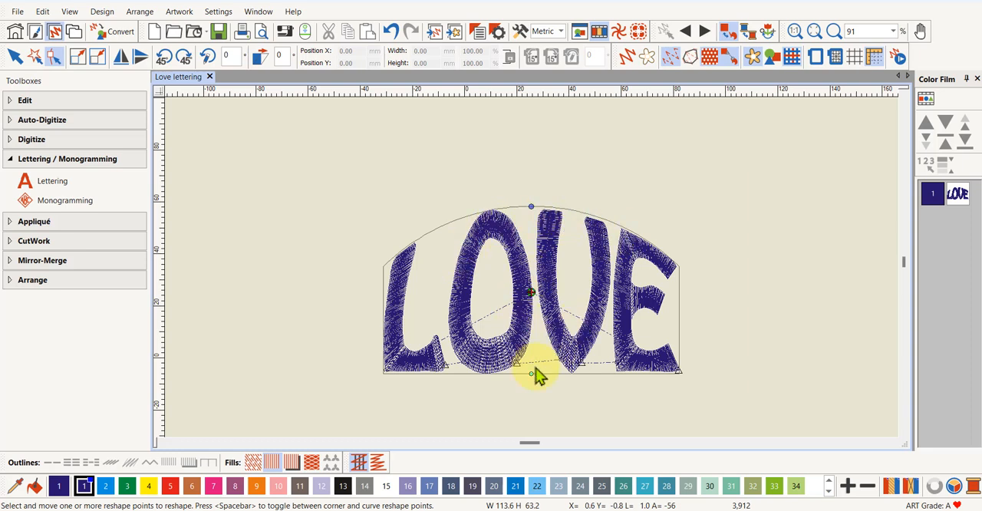
{"action": "left_click_drag", "start_coordinate": [530, 374], "coordinate": [531, 414]}
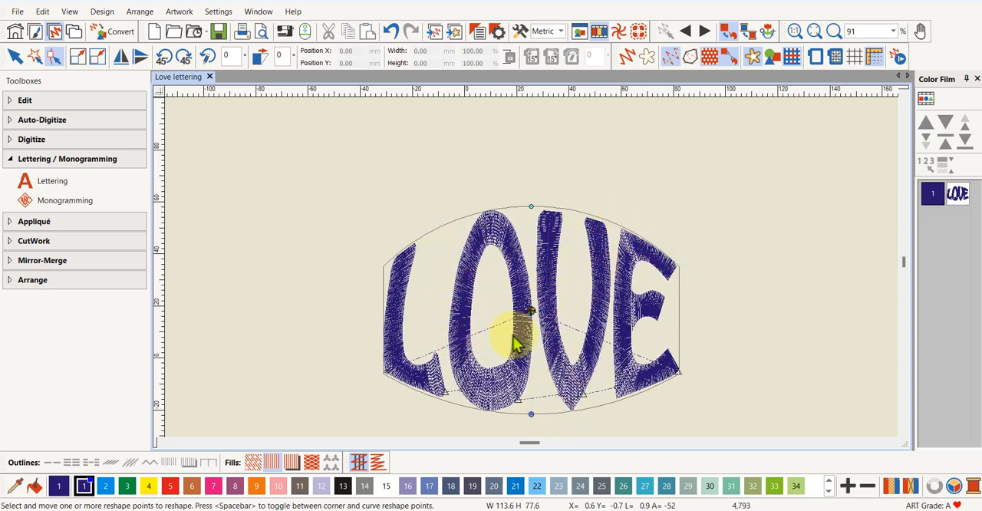
{"action": "left_click", "coordinate": [390, 33]}
{"action": "left_click", "coordinate": [391, 32]}
{"action": "left_click", "coordinate": [390, 33]}
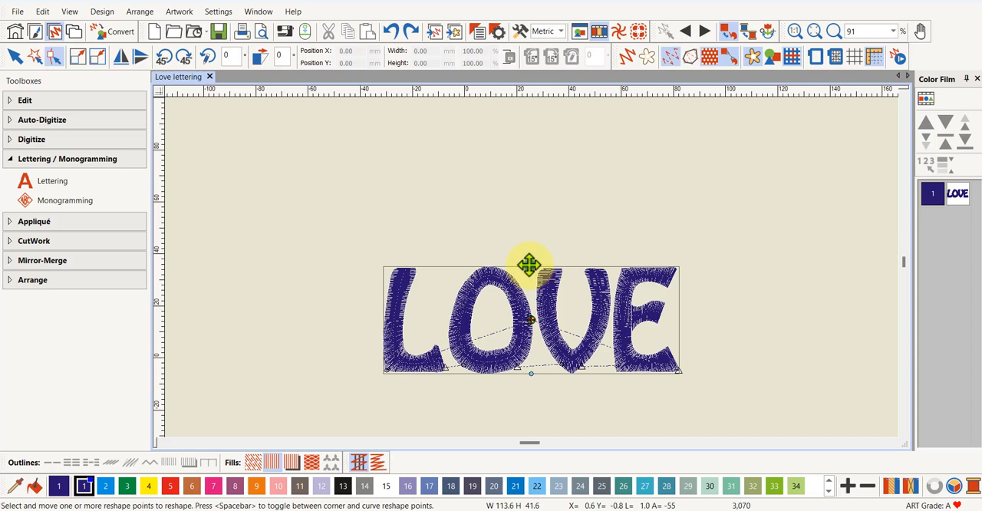
Bend the top and bottom edges of the LOVE envelope downward together into parallel arcs, about 57 mm high overall
{"action": "left_click_drag", "start_coordinate": [529, 265], "coordinate": [535, 313]}
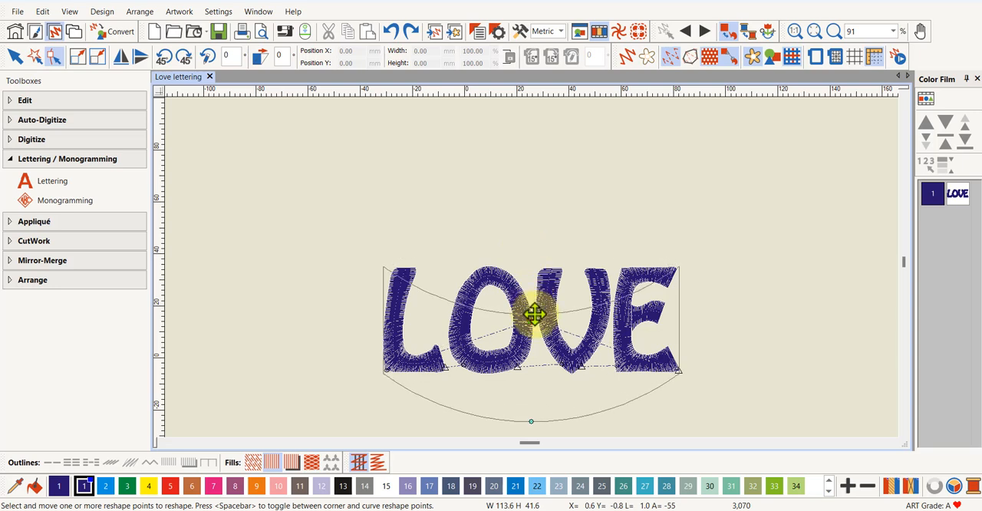
{"action": "left_click_drag", "start_coordinate": [534, 313], "coordinate": [533, 315]}
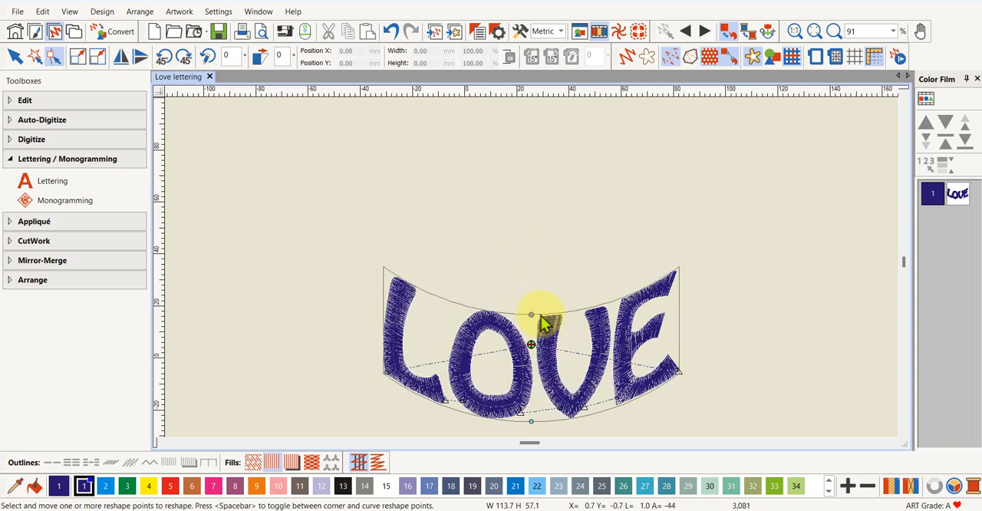
{"action": "scroll", "coordinate": [525, 363], "scroll_direction": "up", "scroll_amount": 2}
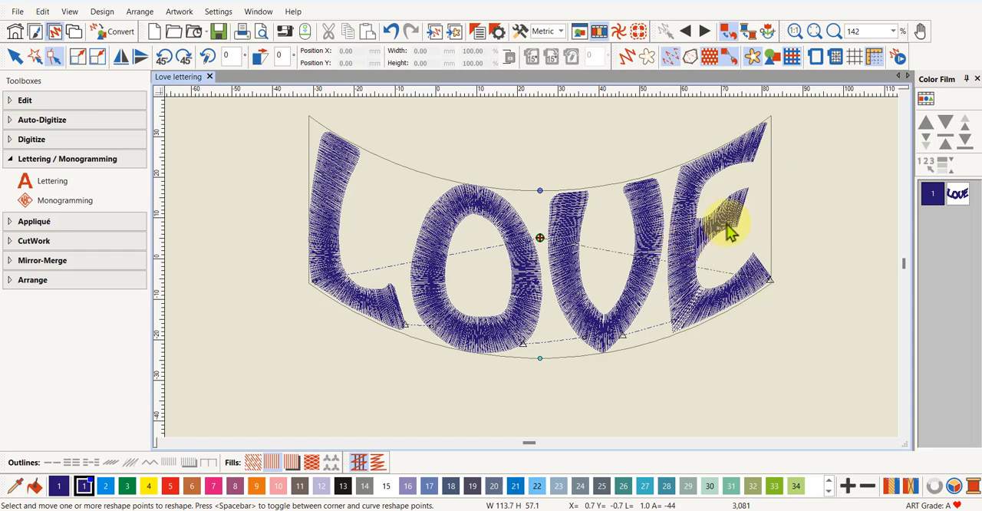
Change the fill of the curved LOVE lettering to Step Fill and display it in artistic view
{"action": "left_click", "coordinate": [958, 198]}
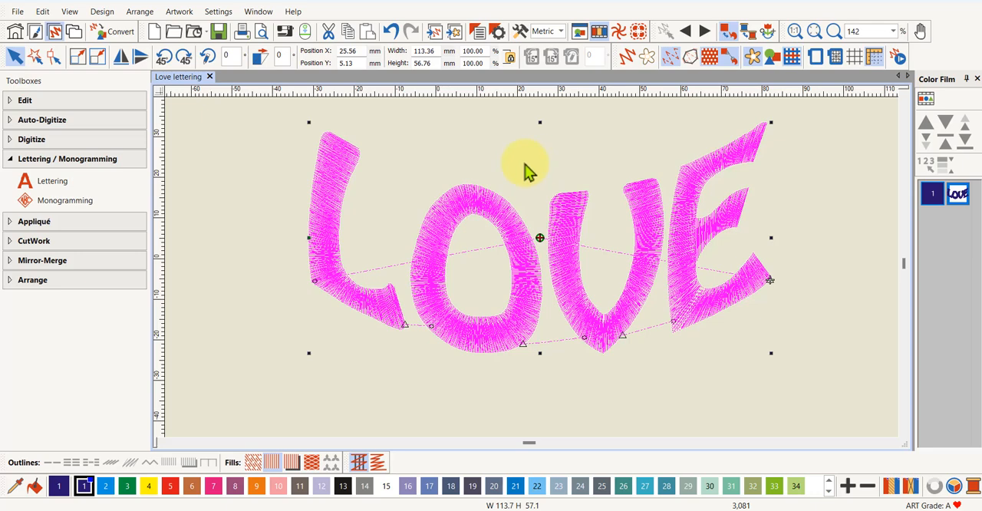
{"action": "left_click", "coordinate": [53, 58]}
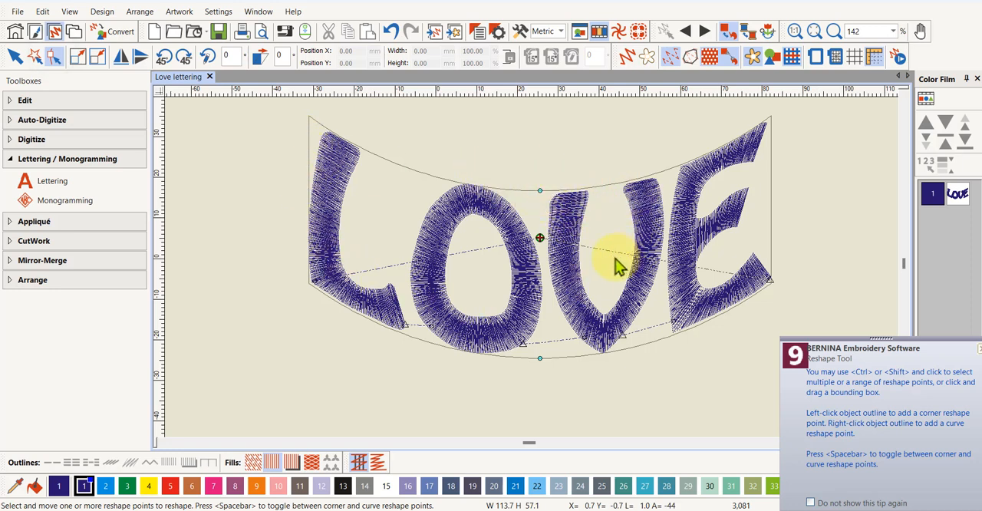
{"action": "left_click", "coordinate": [14, 56]}
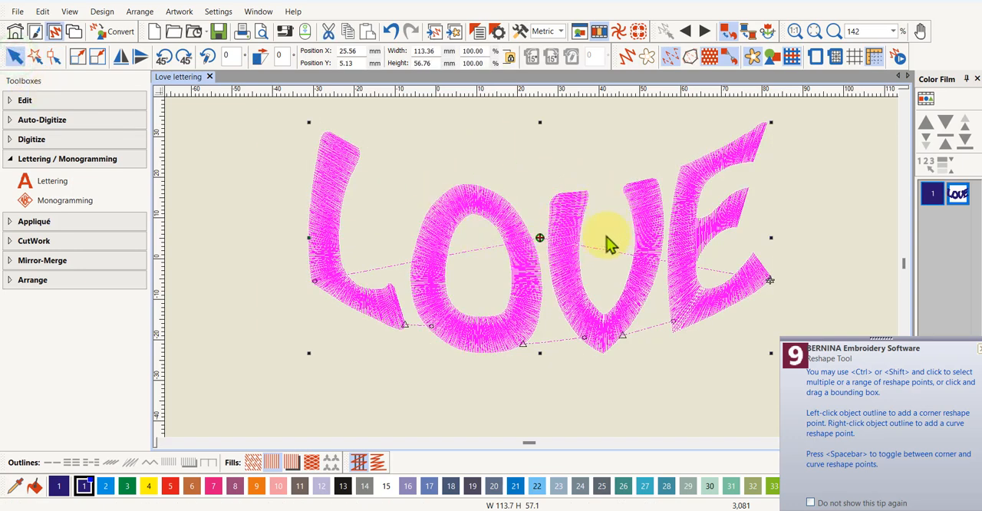
{"action": "left_click", "coordinate": [254, 461]}
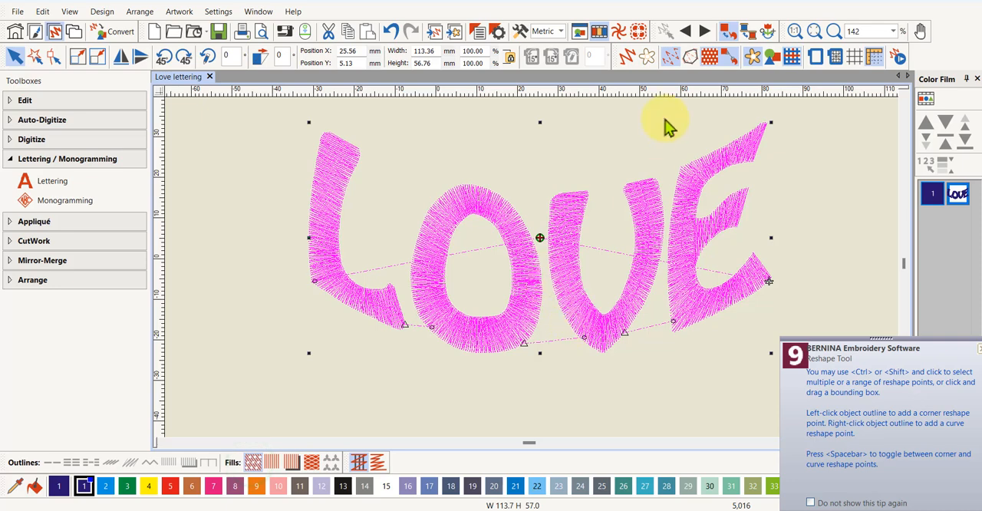
{"action": "left_click", "coordinate": [629, 59]}
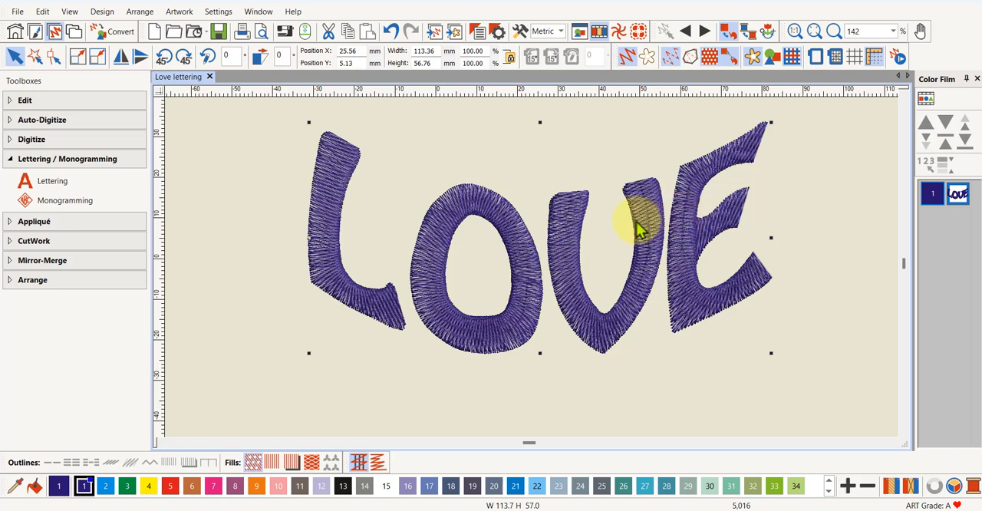
Break the lettering apart, set the Color Film to list individual objects, and undo the break apart
{"action": "left_click", "coordinate": [21, 107]}
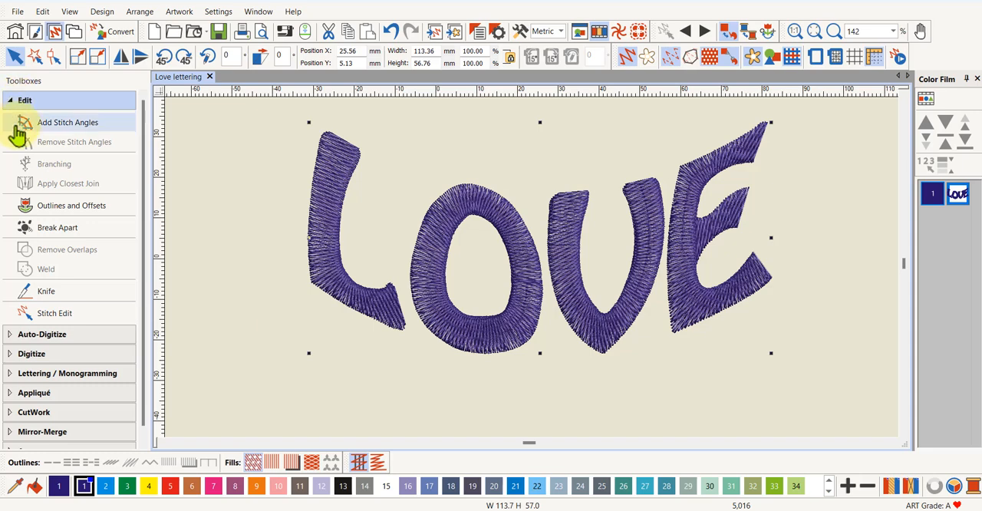
{"action": "left_click", "coordinate": [47, 235]}
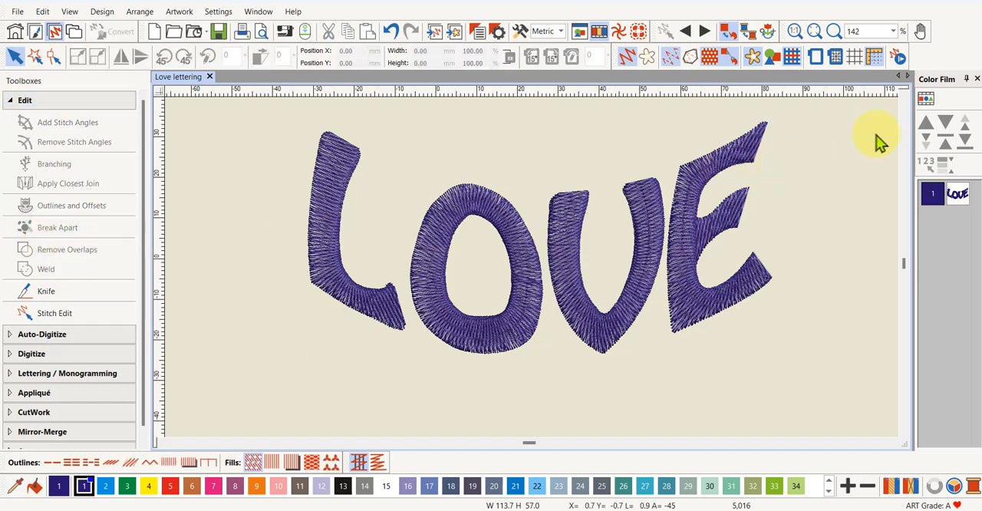
{"action": "left_click", "coordinate": [927, 98]}
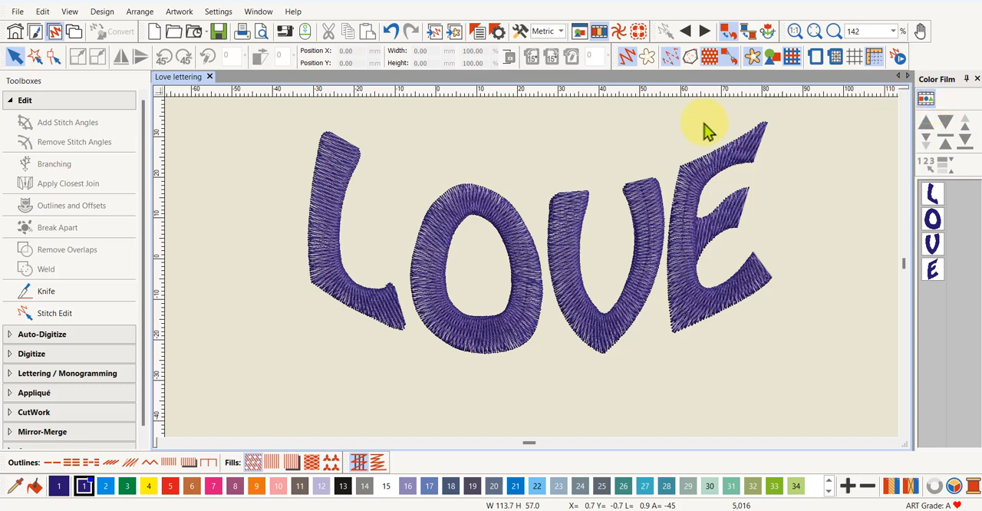
{"action": "left_click", "coordinate": [390, 31]}
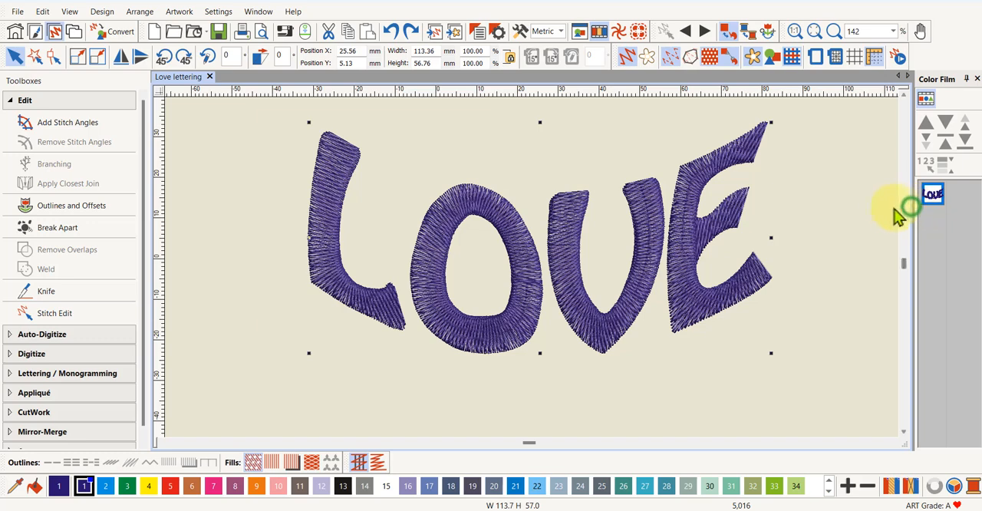
Widen the Color Film for larger thumbnails and break the LOVE lettering apart into separate letters
{"action": "left_click_drag", "start_coordinate": [912, 210], "coordinate": [856, 217]}
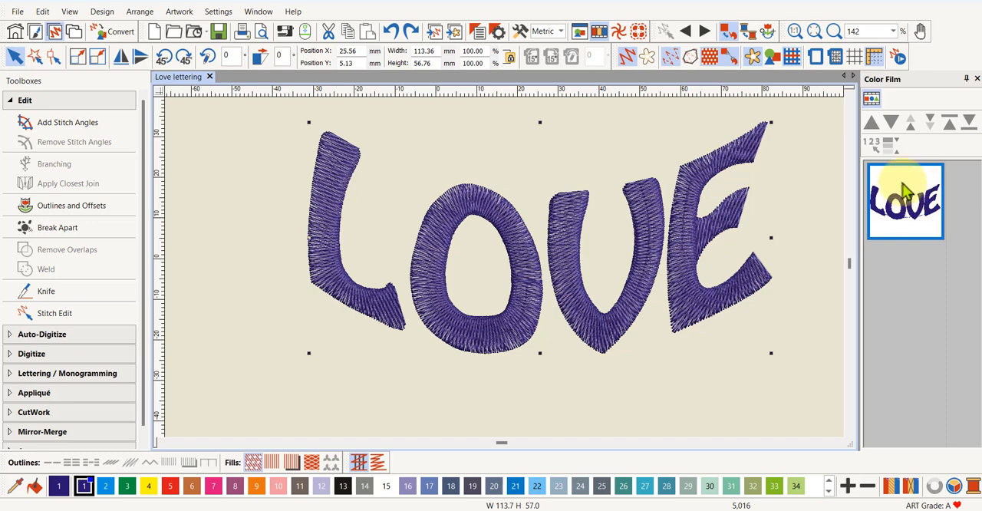
{"action": "left_click", "coordinate": [46, 230]}
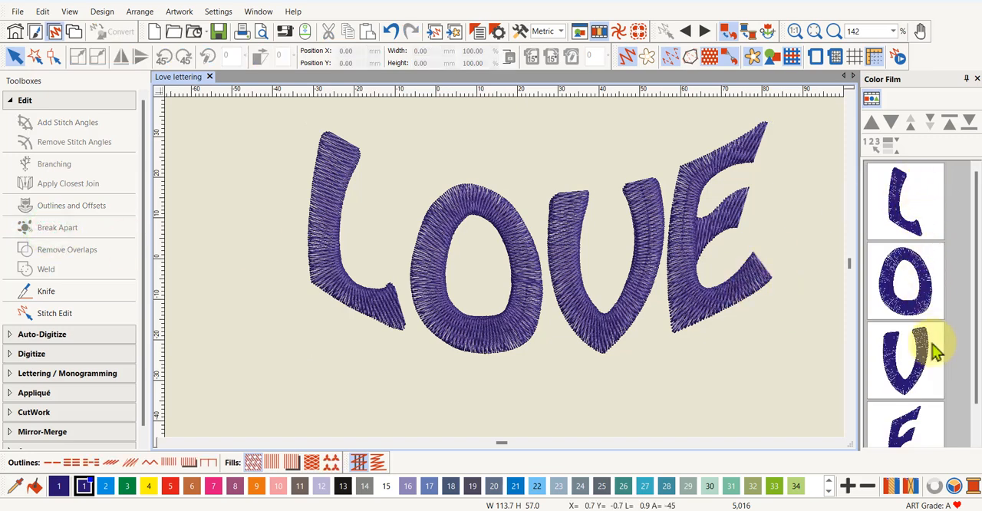
{"action": "mouse_move", "coordinate": [971, 270]}
{"action": "left_mouse_down"}
{"action": "mouse_move", "coordinate": [976, 319]}
{"action": "mouse_move", "coordinate": [971, 278]}
{"action": "left_mouse_up"}
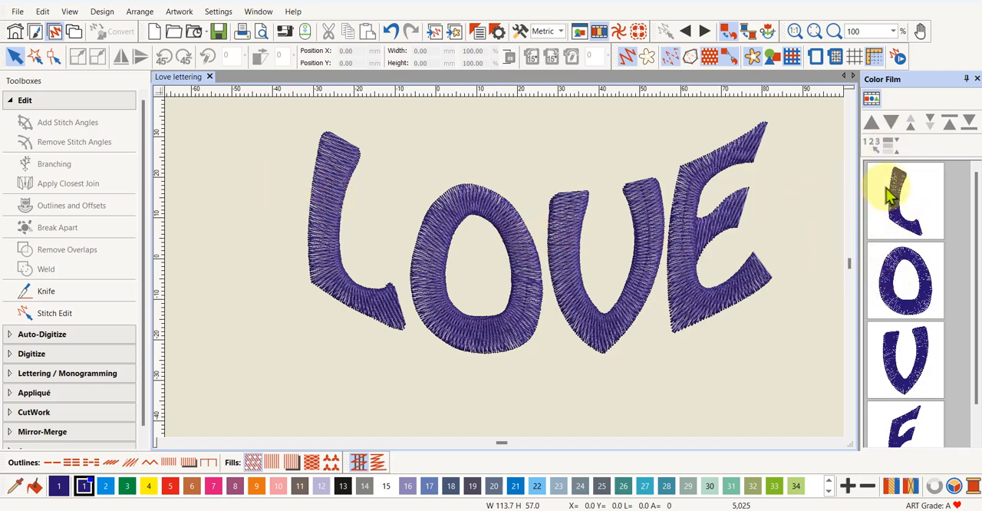
Select all four letters from L to E, turn off artistic view, and break them apart into their component objects
{"action": "left_click", "coordinate": [912, 203]}
{"action": "scroll", "coordinate": [942, 199], "scroll_direction": "down", "scroll_amount": 1}
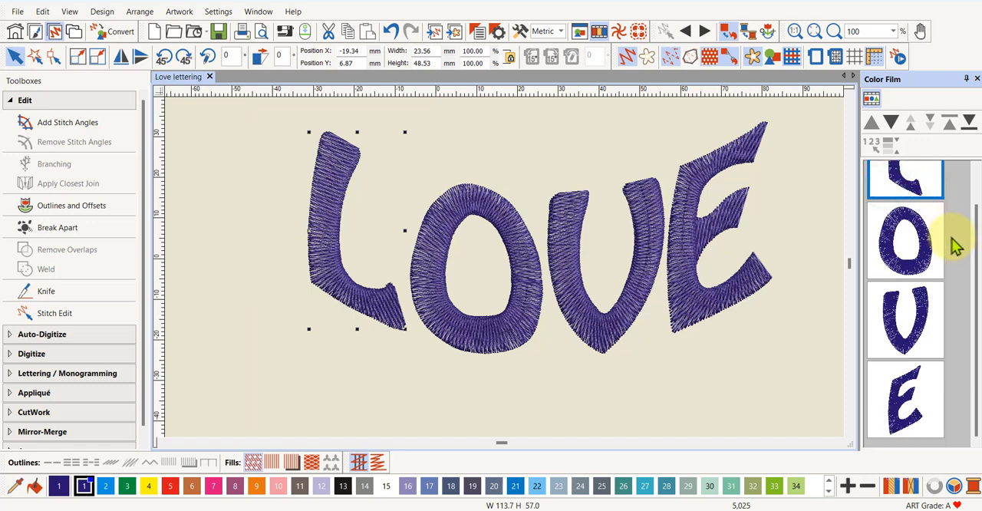
{"action": "left_click", "coordinate": [918, 405], "text": "shift"}
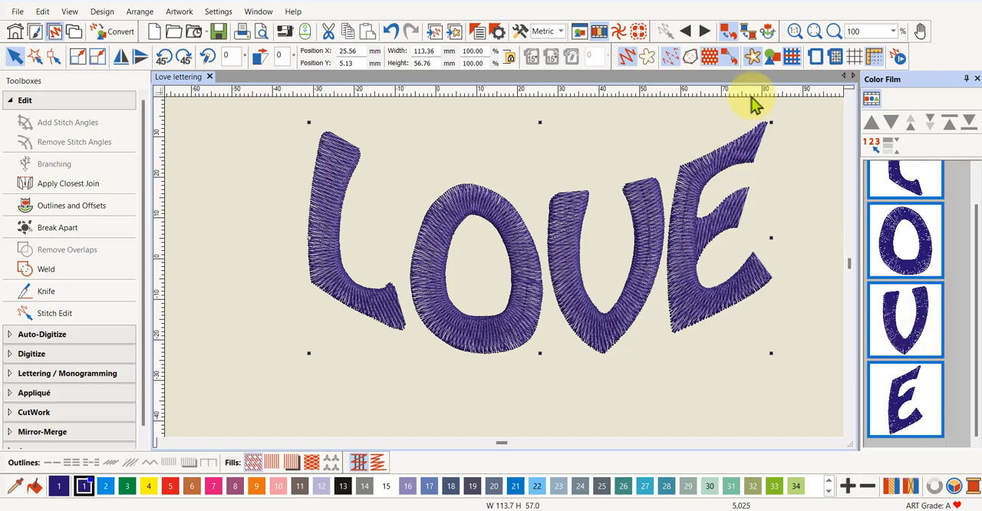
{"action": "left_click", "coordinate": [623, 57]}
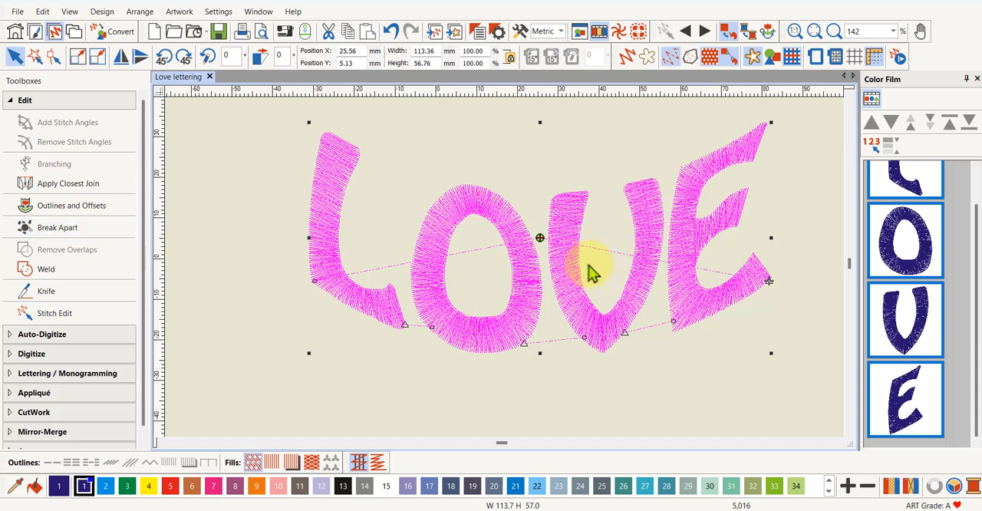
{"action": "left_click", "coordinate": [59, 229]}
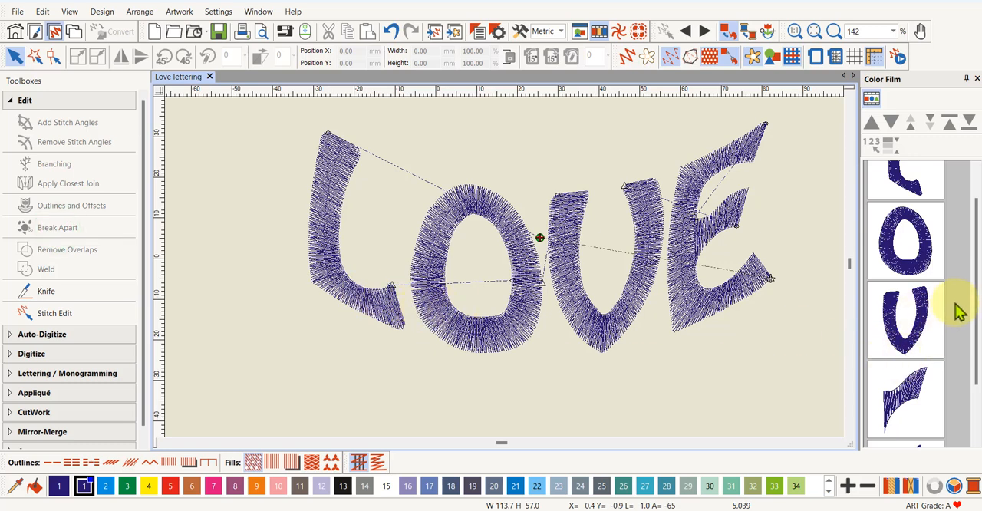
Examine the separate pieces of the E by selecting its middle bar and its outer shape in turn, and deselect them
{"action": "left_click_drag", "start_coordinate": [973, 289], "coordinate": [975, 366]}
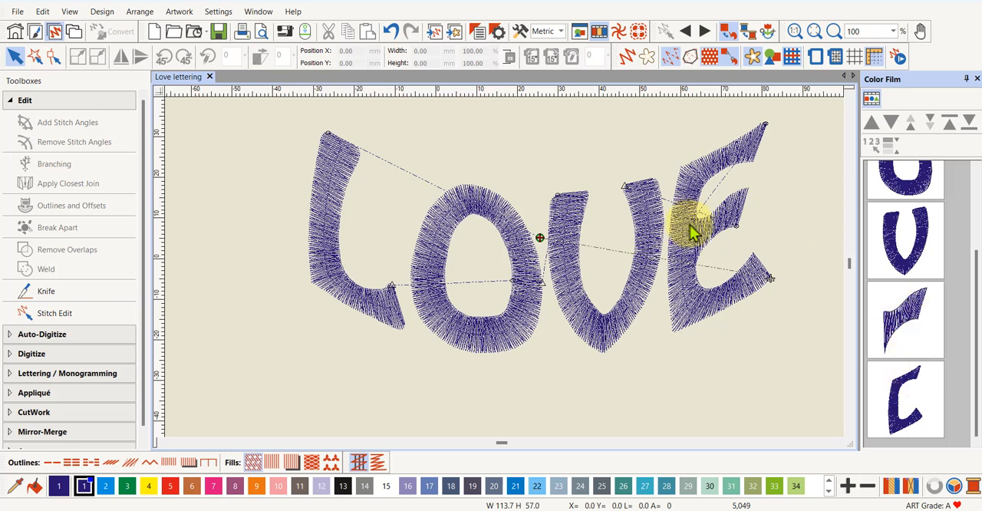
{"action": "left_click", "coordinate": [900, 323]}
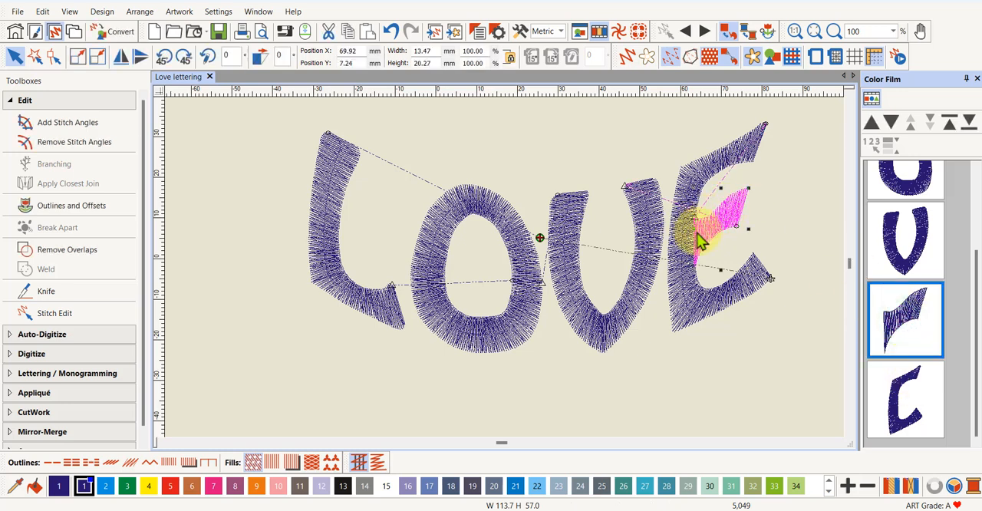
{"action": "left_click", "coordinate": [912, 395]}
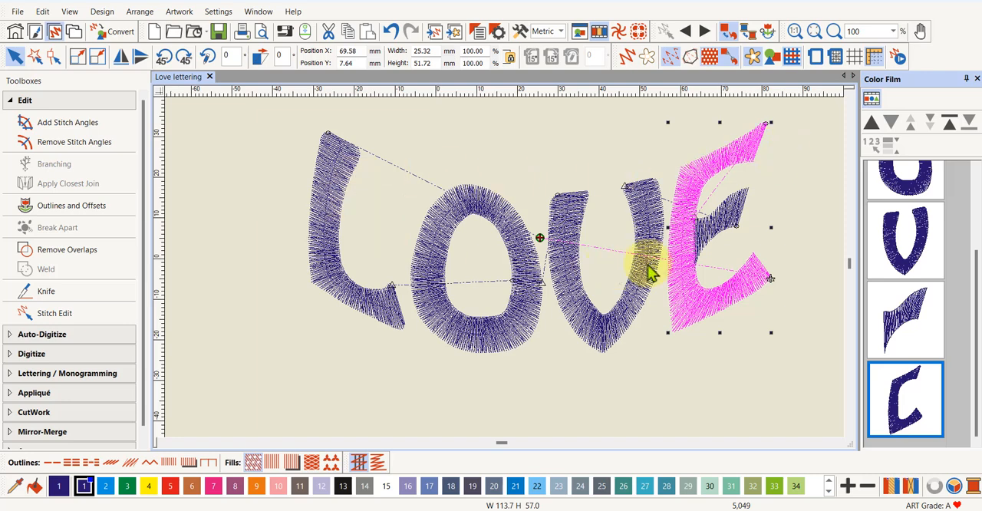
{"action": "left_click", "coordinate": [803, 164]}
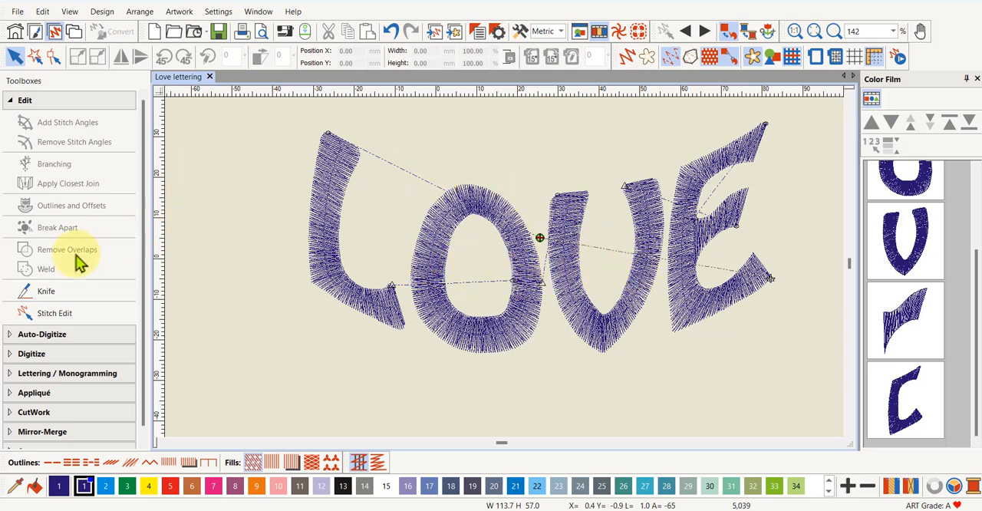
Start a new lettering object and enter a first name as its text
{"action": "scroll", "coordinate": [62, 265], "scroll_direction": "down", "scroll_amount": 1}
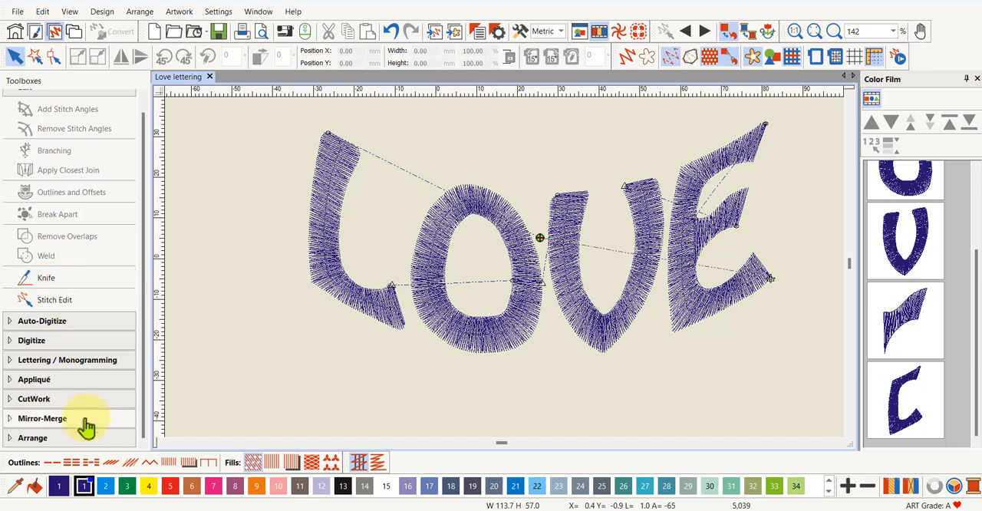
{"action": "left_click", "coordinate": [75, 359]}
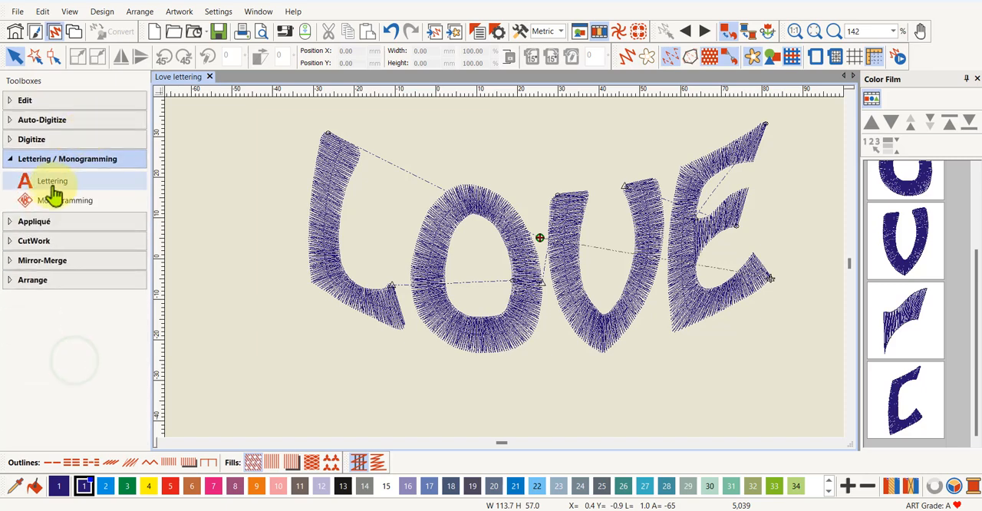
{"action": "left_click", "coordinate": [49, 188]}
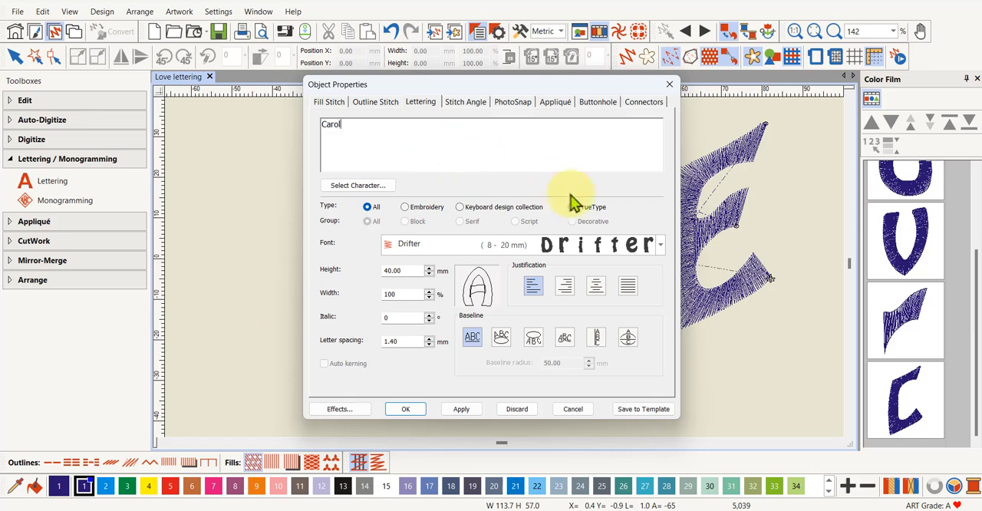
Browse the embroidery fonts and choose Sm HighTower for the name lettering
{"action": "left_click", "coordinate": [661, 243]}
{"action": "scroll", "coordinate": [503, 332], "scroll_direction": "down", "scroll_amount": 3}
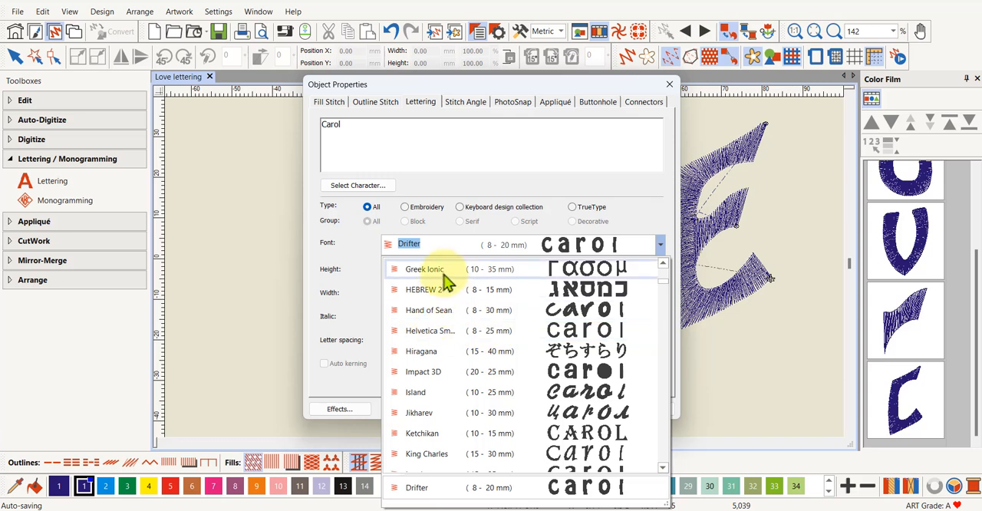
{"action": "scroll", "coordinate": [445, 276], "scroll_direction": "up", "scroll_amount": 1}
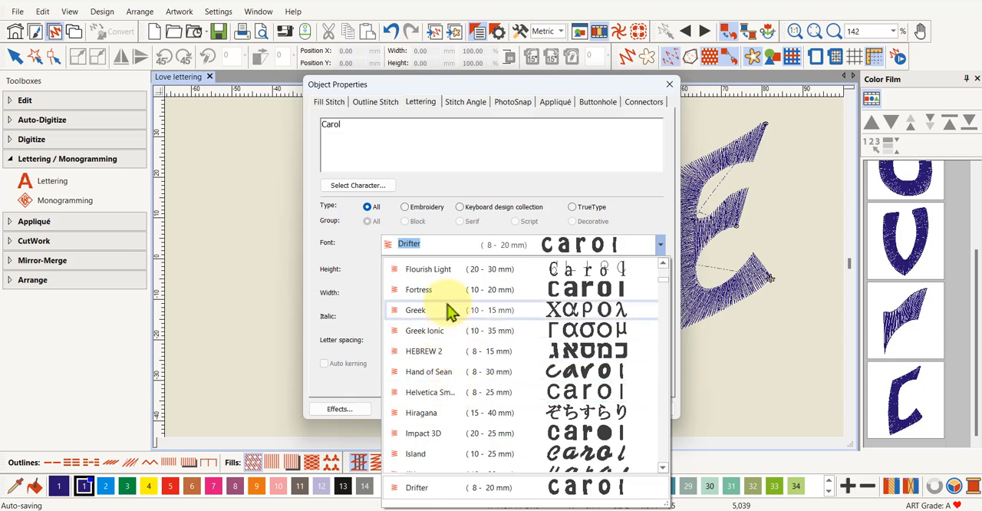
{"action": "scroll", "coordinate": [460, 303], "scroll_direction": "up", "scroll_amount": 1}
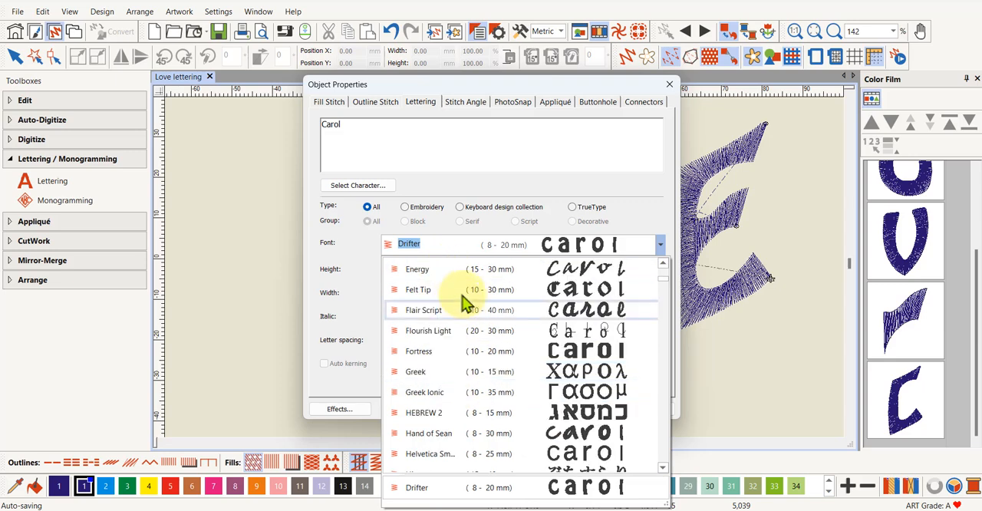
{"action": "scroll", "coordinate": [451, 307], "scroll_direction": "down", "scroll_amount": 1}
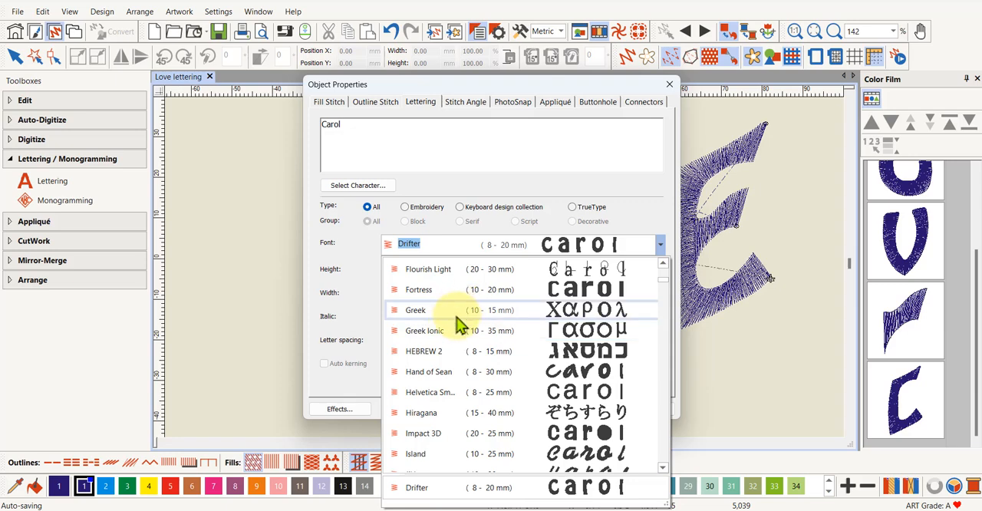
{"action": "scroll", "coordinate": [458, 326], "scroll_direction": "down", "scroll_amount": 3}
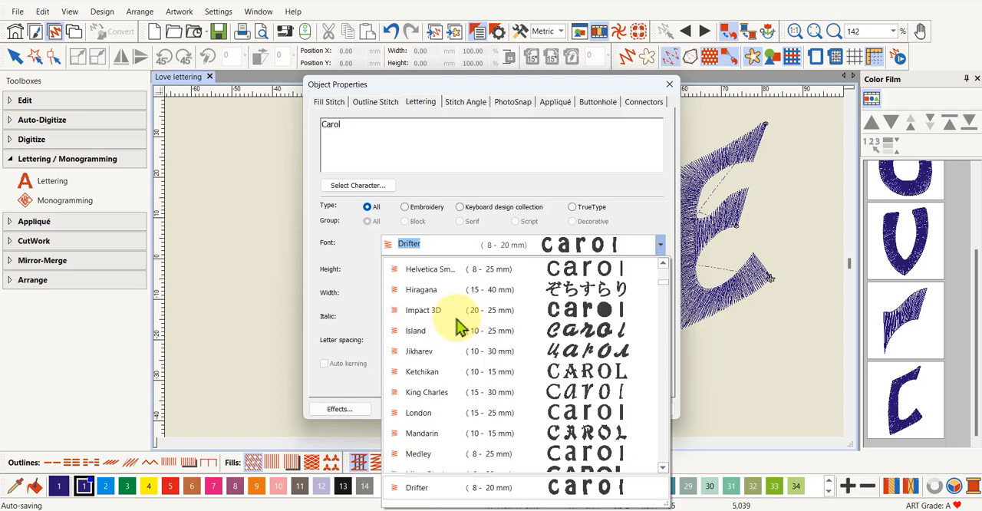
{"action": "scroll", "coordinate": [622, 410], "scroll_direction": "down", "scroll_amount": 3}
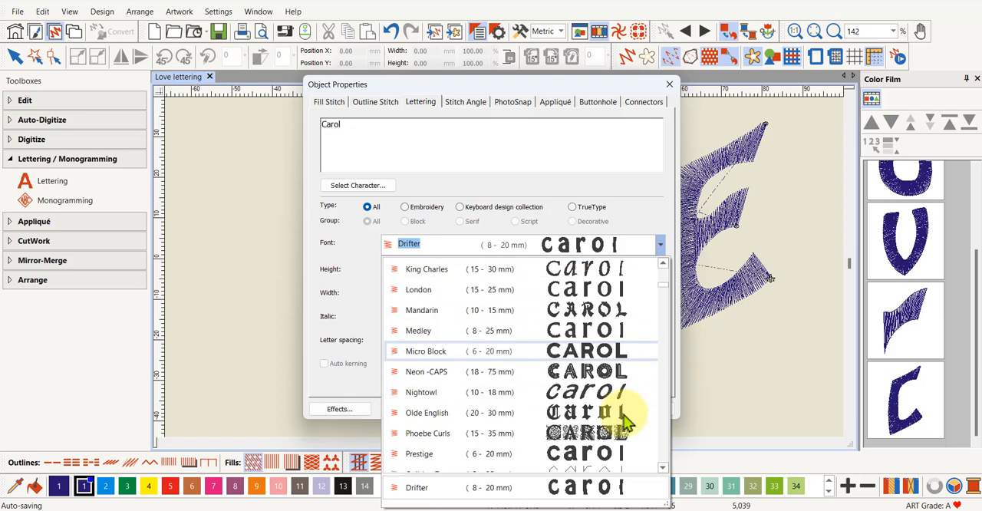
{"action": "scroll", "coordinate": [622, 414], "scroll_direction": "down", "scroll_amount": 3}
{"action": "scroll", "coordinate": [623, 417], "scroll_direction": "down", "scroll_amount": 6}
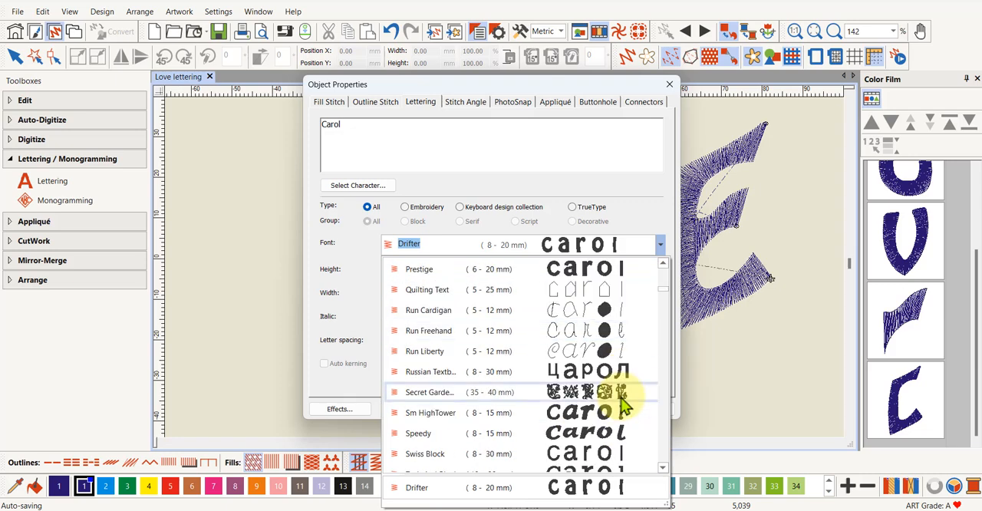
{"action": "scroll", "coordinate": [614, 422], "scroll_direction": "down", "scroll_amount": 3}
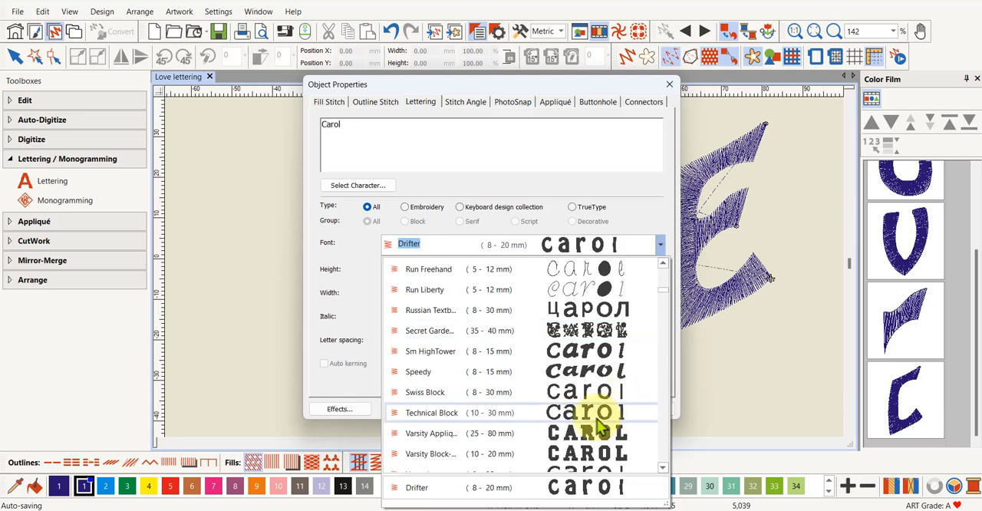
{"action": "left_click", "coordinate": [593, 352]}
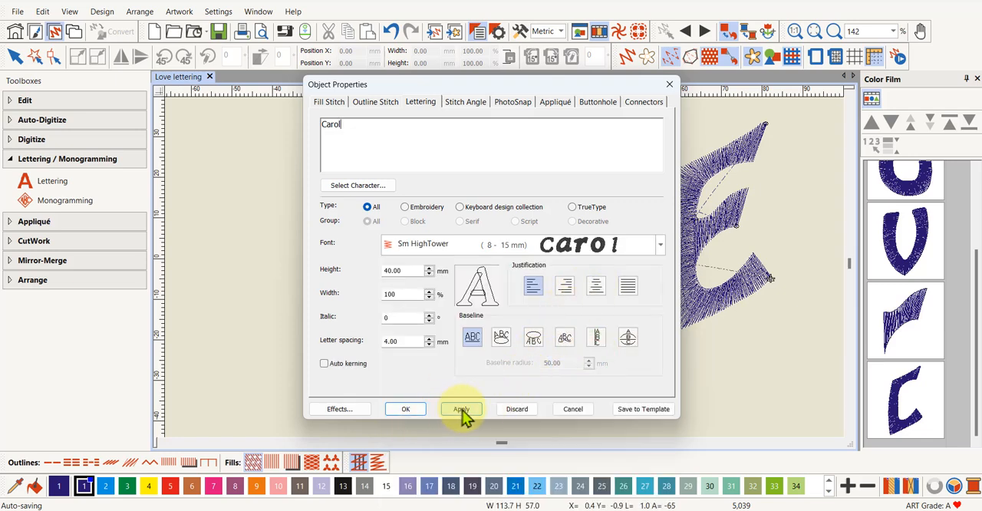
Set the lettering height to 14 mm and place the name across the LOVE design, starting inside the O
{"action": "left_click", "coordinate": [406, 414]}
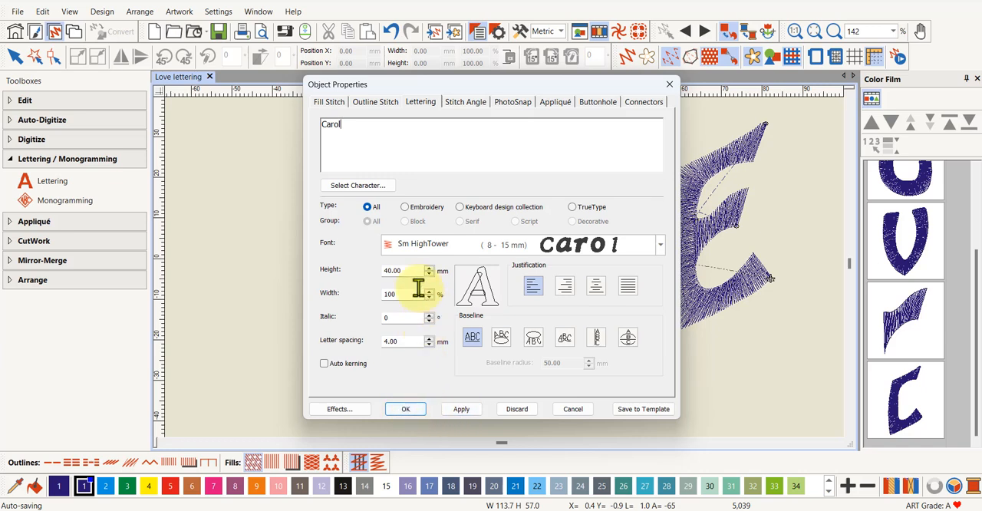
{"action": "double_click", "coordinate": [404, 271]}
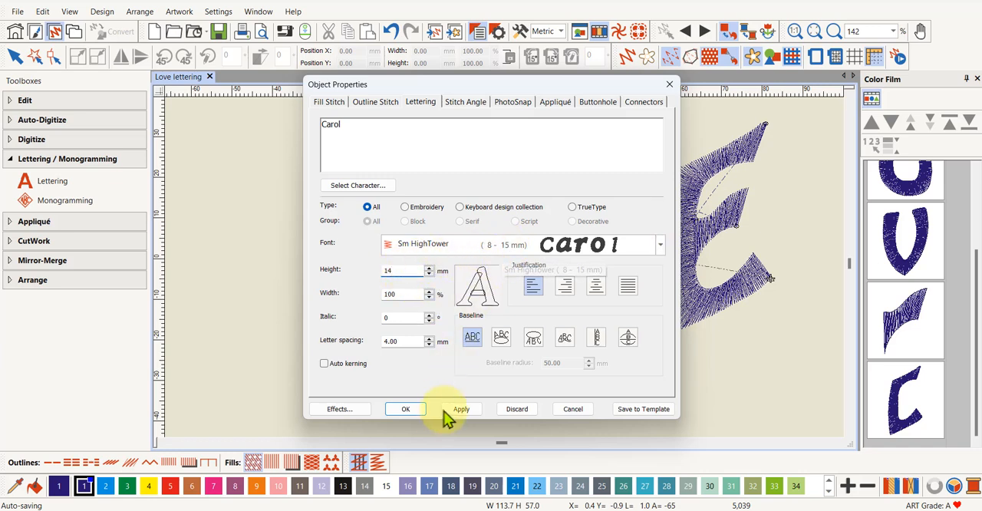
{"action": "left_click", "coordinate": [414, 412]}
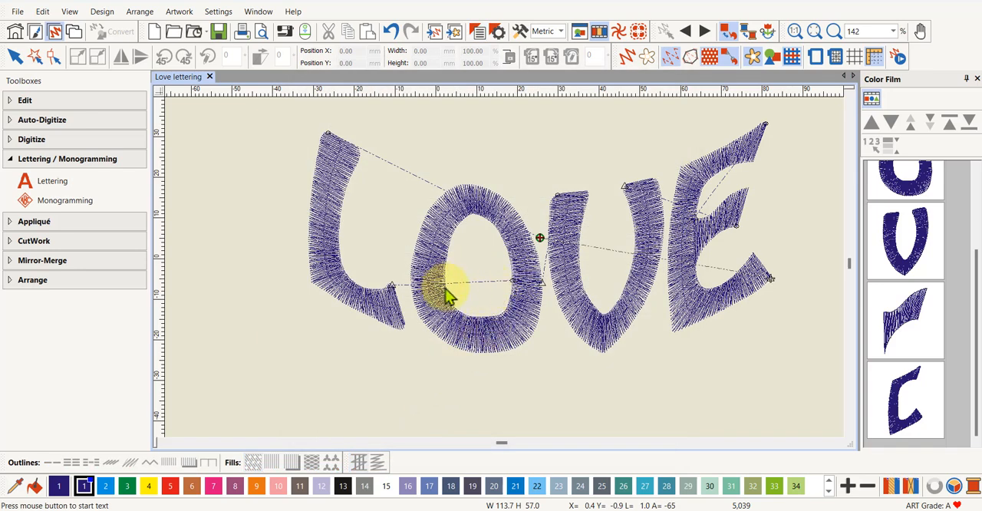
{"action": "left_click", "coordinate": [455, 285]}
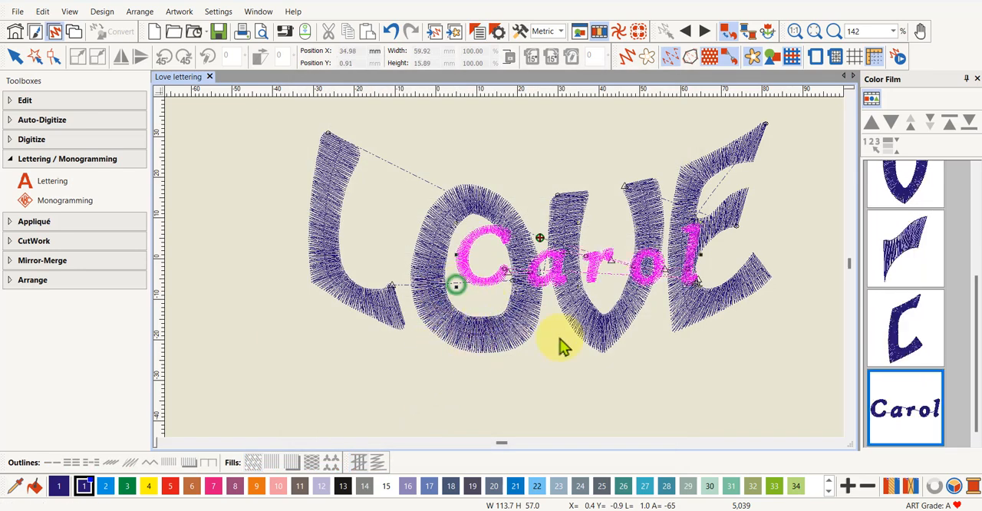
{"action": "key", "text": "Return"}
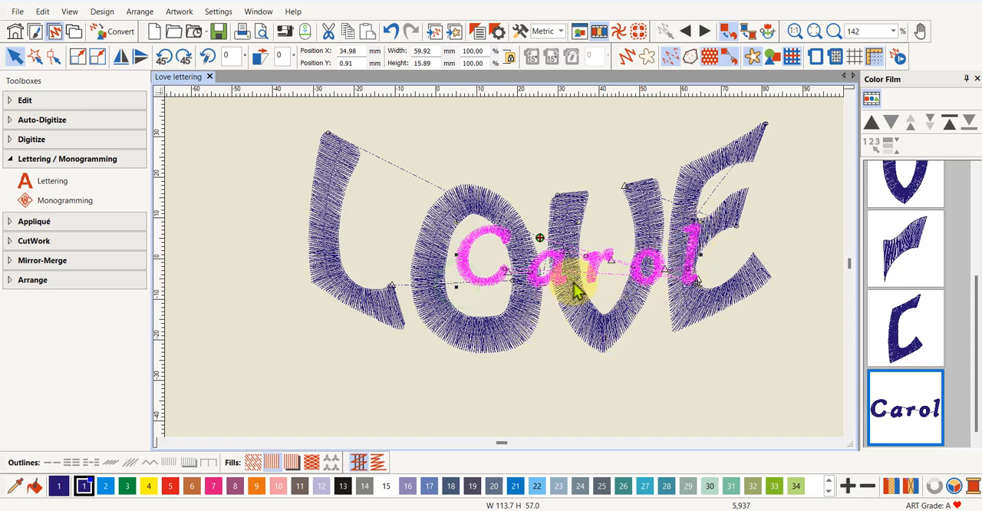
Recolor the name lettering with red thread color 5, deselect it, and turn on artistic view
{"action": "left_click", "coordinate": [170, 488]}
{"action": "left_click", "coordinate": [697, 389]}
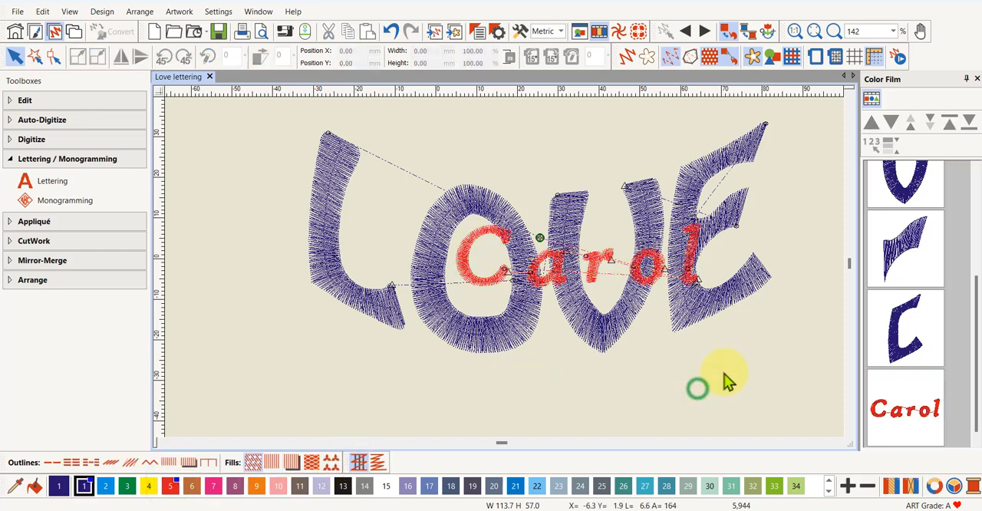
{"action": "left_click", "coordinate": [628, 59]}
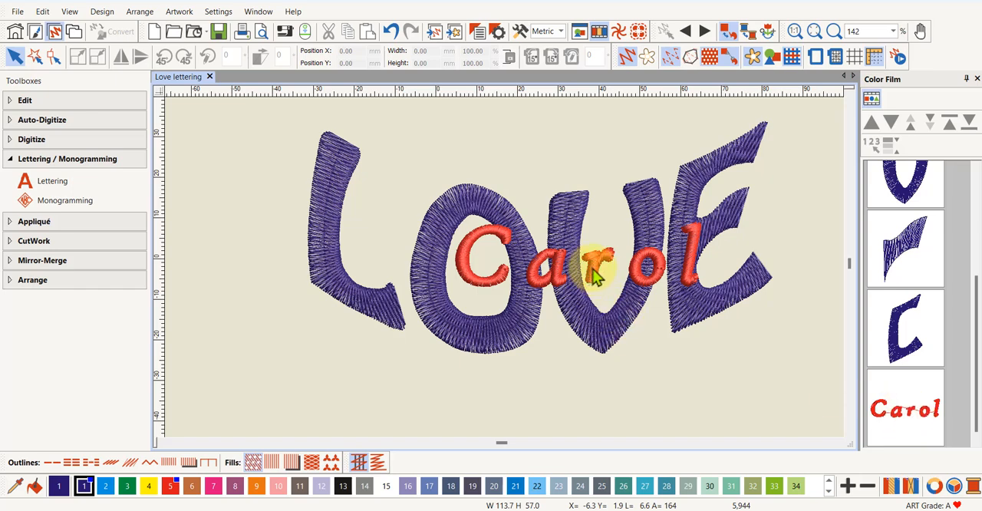
Select the red name lettering and activate the Reshape tool on it
{"action": "left_click", "coordinate": [905, 421]}
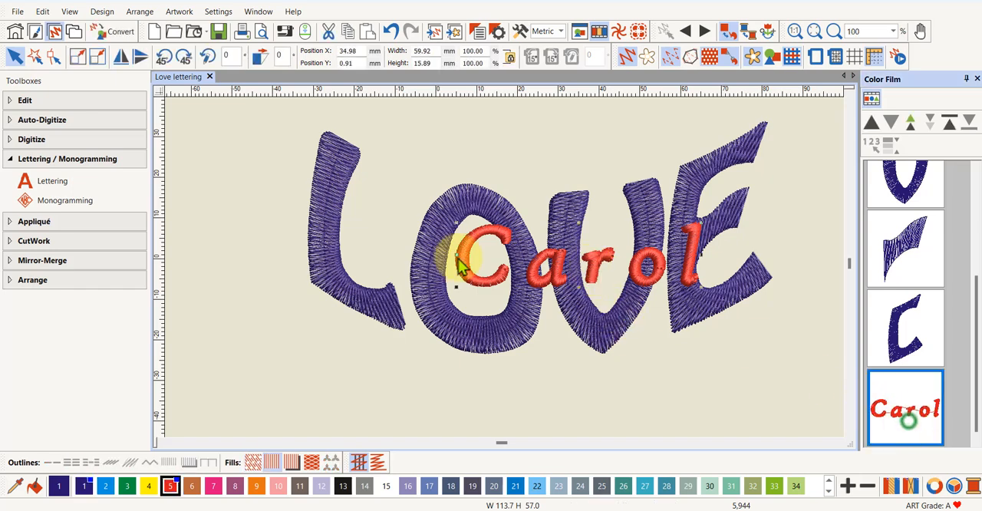
{"action": "left_click", "coordinate": [54, 57]}
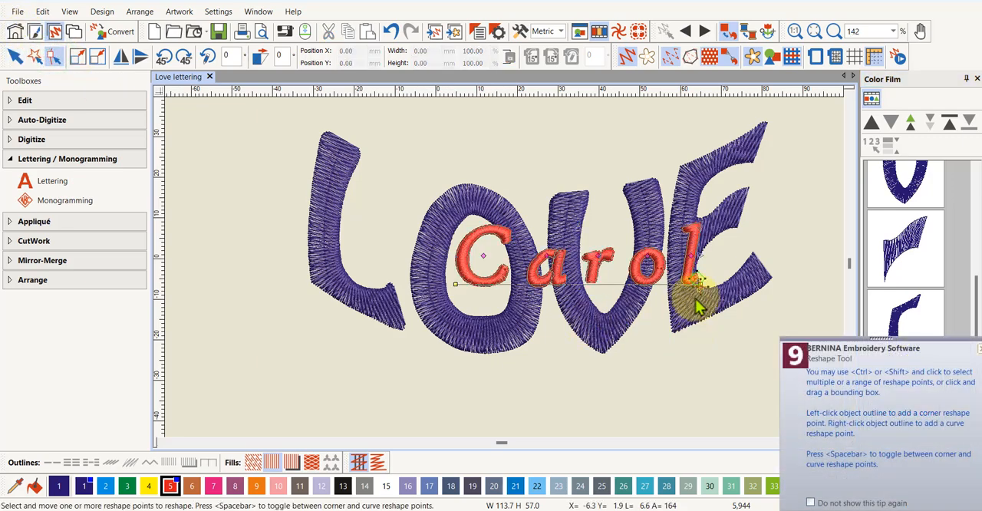
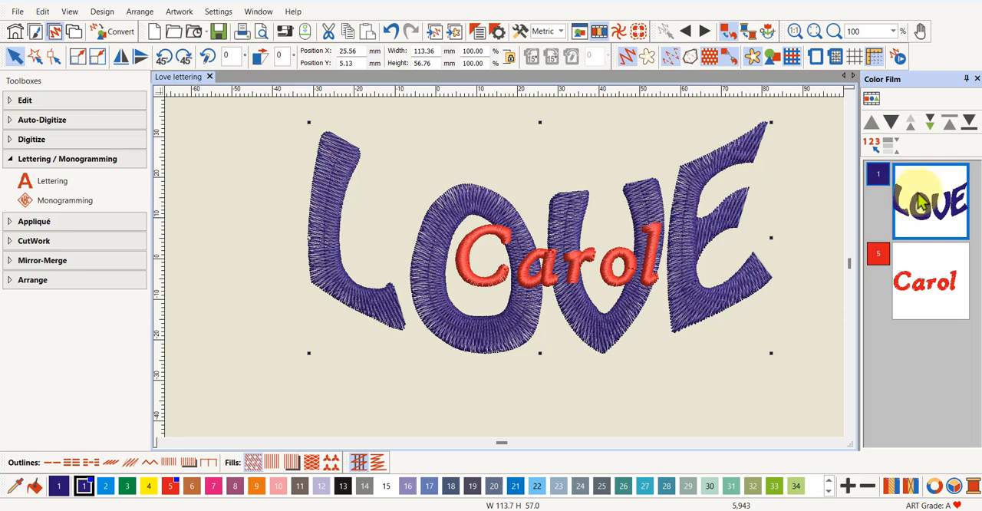
Group the LOVE letters and line them up with the red name lettering using Align Centers Vertically
{"action": "right_click", "coordinate": [919, 199]}
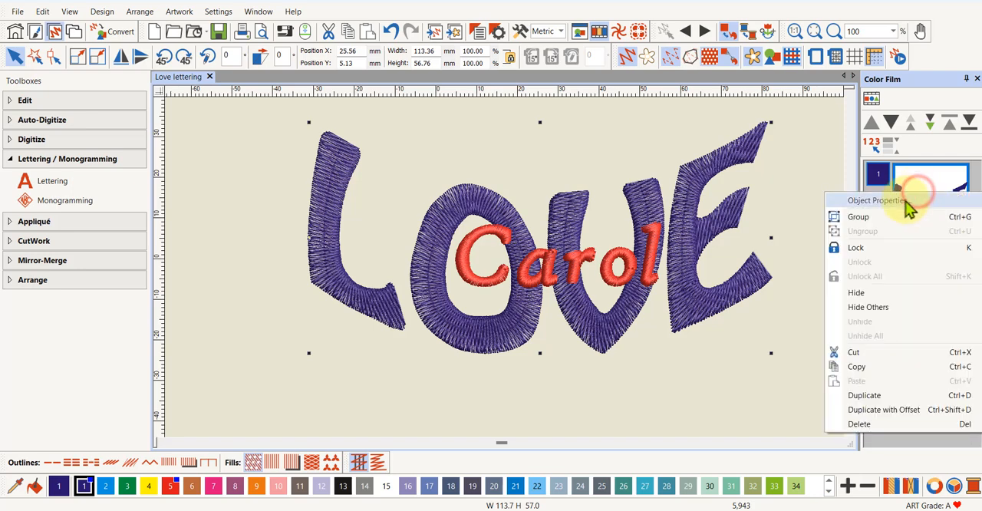
{"action": "left_click", "coordinate": [865, 217]}
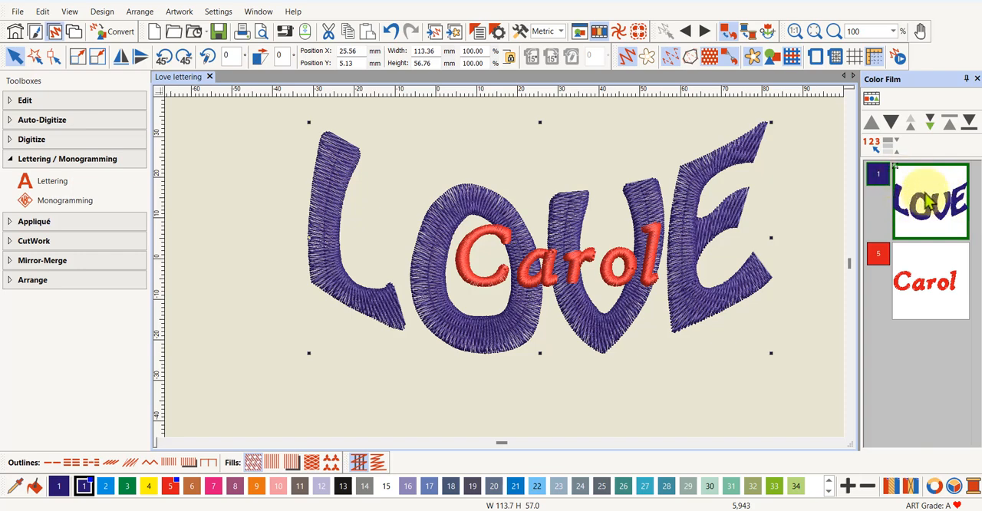
{"action": "left_click", "coordinate": [929, 283]}
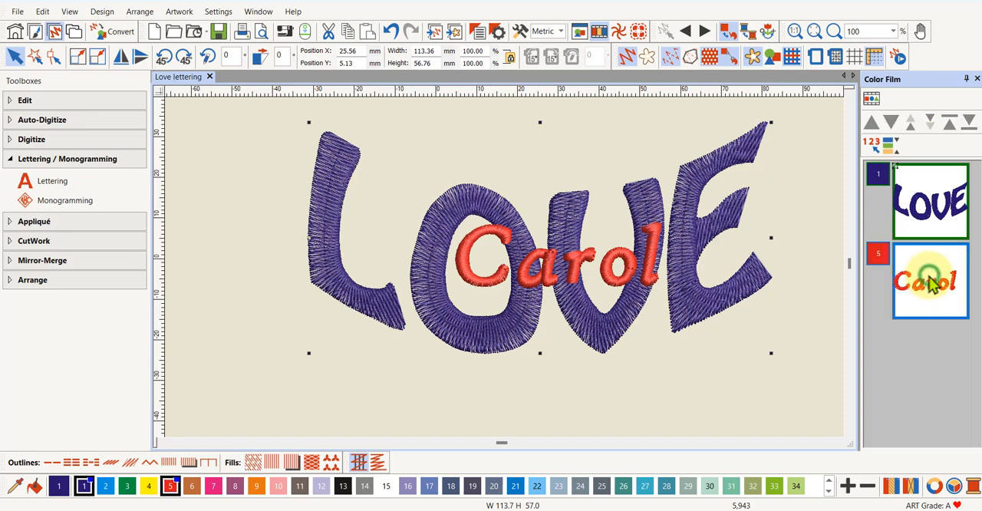
{"action": "left_click", "coordinate": [61, 284]}
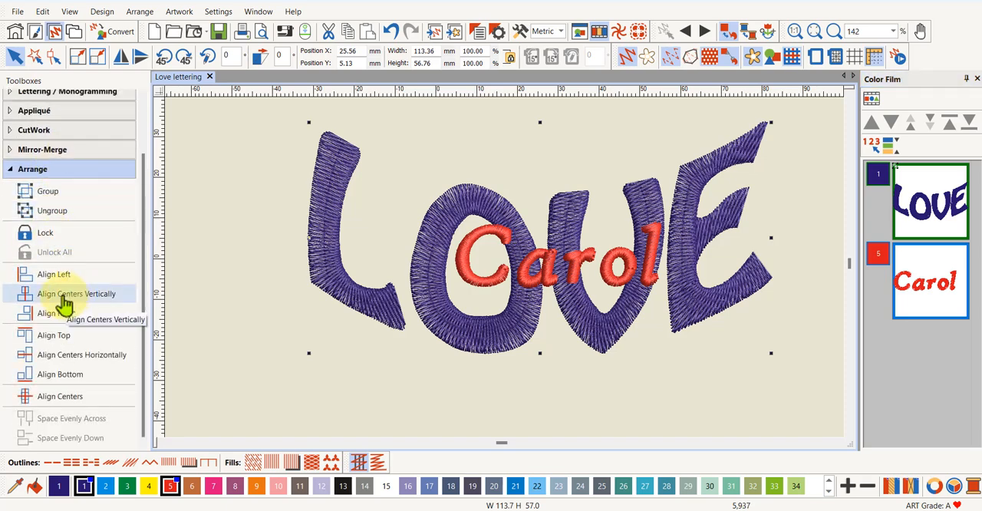
{"action": "left_click", "coordinate": [64, 299]}
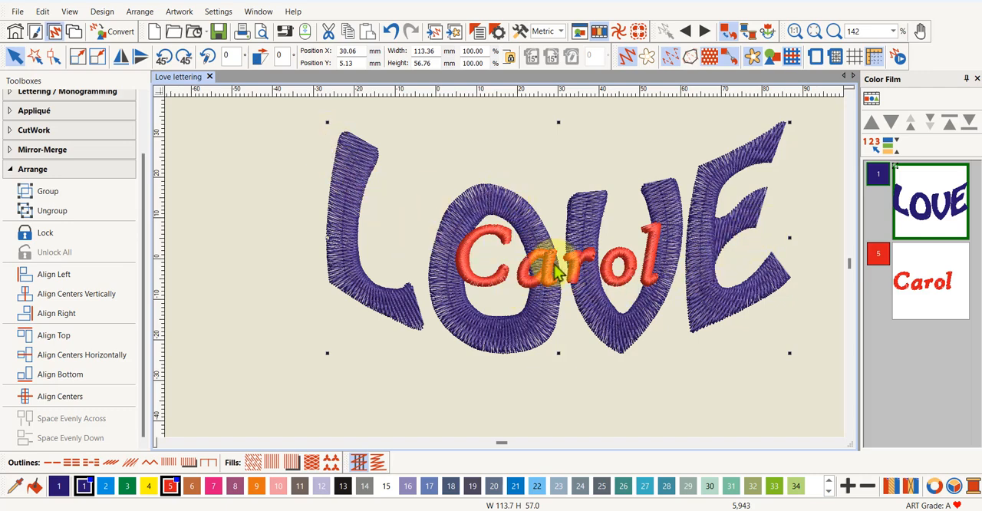
Nudge the red name lettering straight down to a Y position of -3.18 mm
{"action": "left_click", "coordinate": [929, 284]}
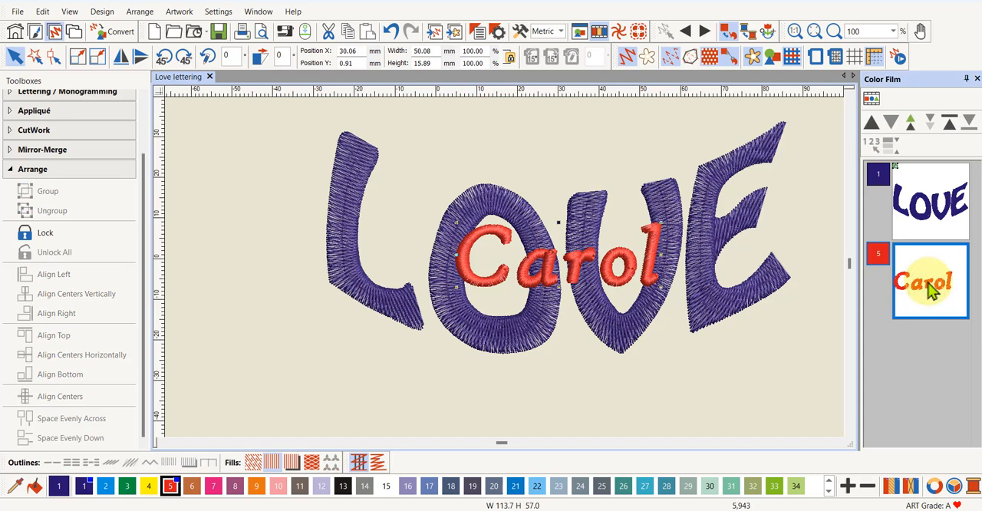
{"action": "key", "text": "Up"}
{"action": "key", "text": "Up"}
{"action": "key", "text": "Up"}
{"action": "key", "text": "Up"}
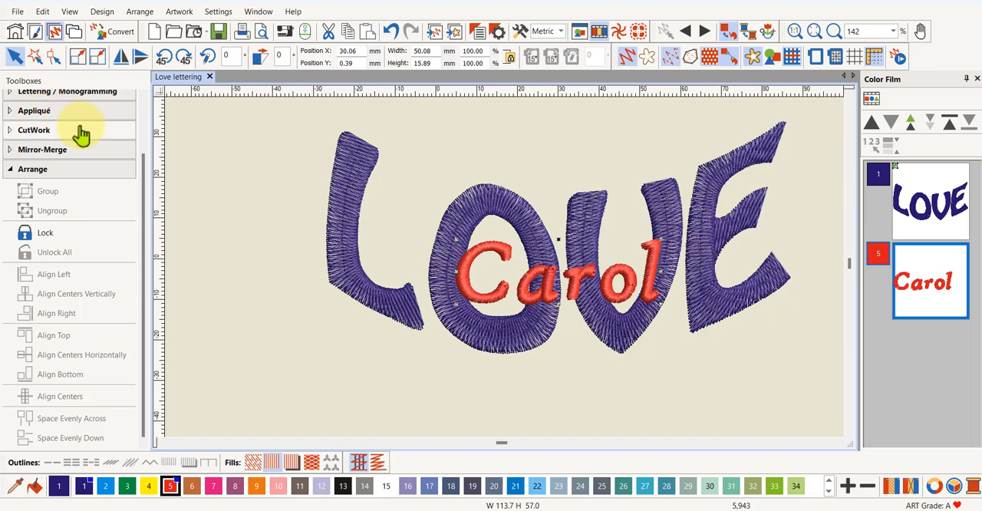
Create one Satin Line offset outline around the name at 3.00 mm in color 5 BERNINA, using common offsets without object outlines or holes
{"action": "scroll", "coordinate": [38, 122], "scroll_direction": "up", "scroll_amount": 3}
{"action": "left_click", "coordinate": [43, 102]}
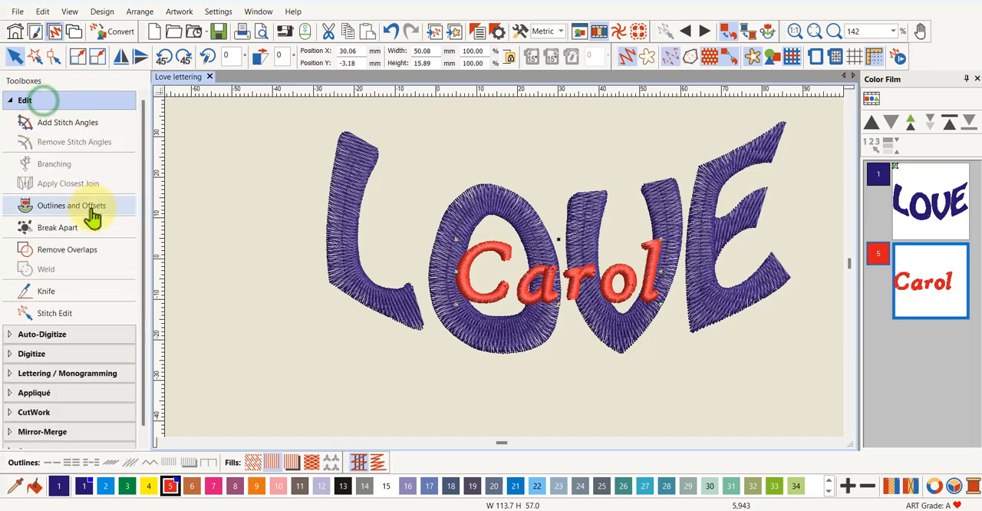
{"action": "left_click", "coordinate": [57, 213]}
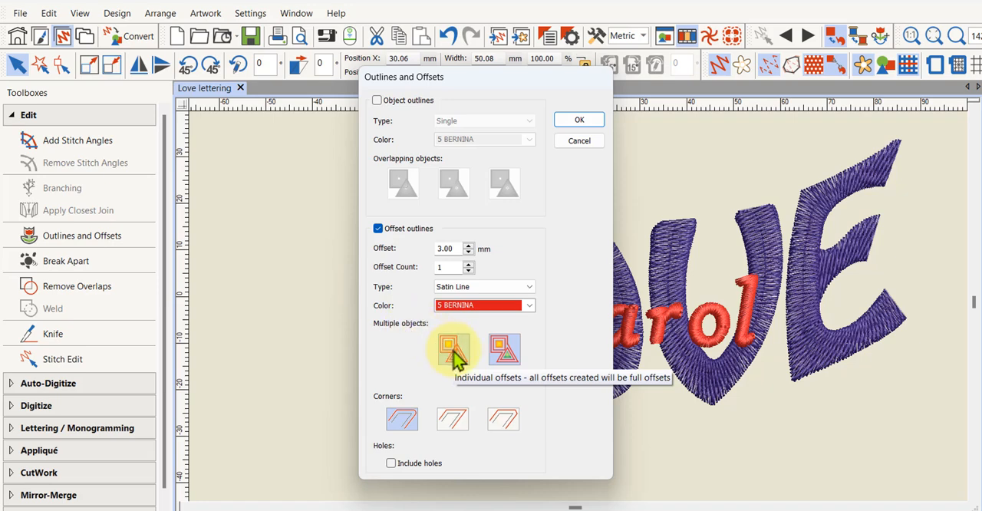
{"action": "left_click", "coordinate": [503, 352]}
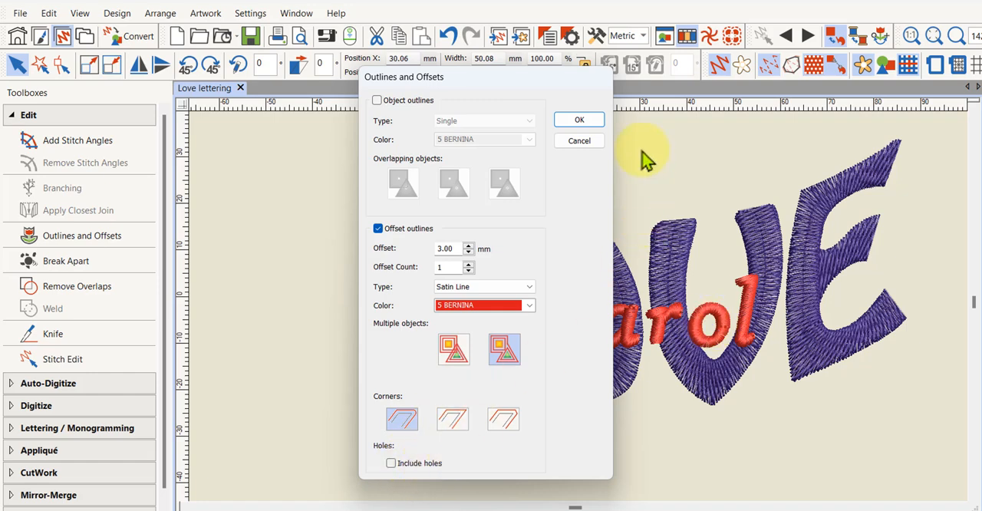
{"action": "left_click", "coordinate": [581, 121]}
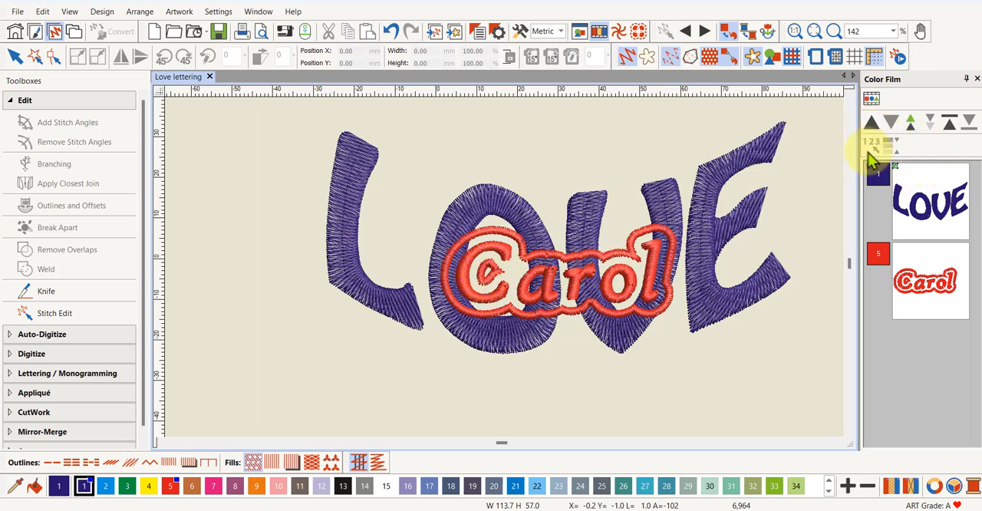
List the design's objects individually in the Color Film and delete the small stray offset inside the name's capital initial
{"action": "left_click", "coordinate": [872, 100]}
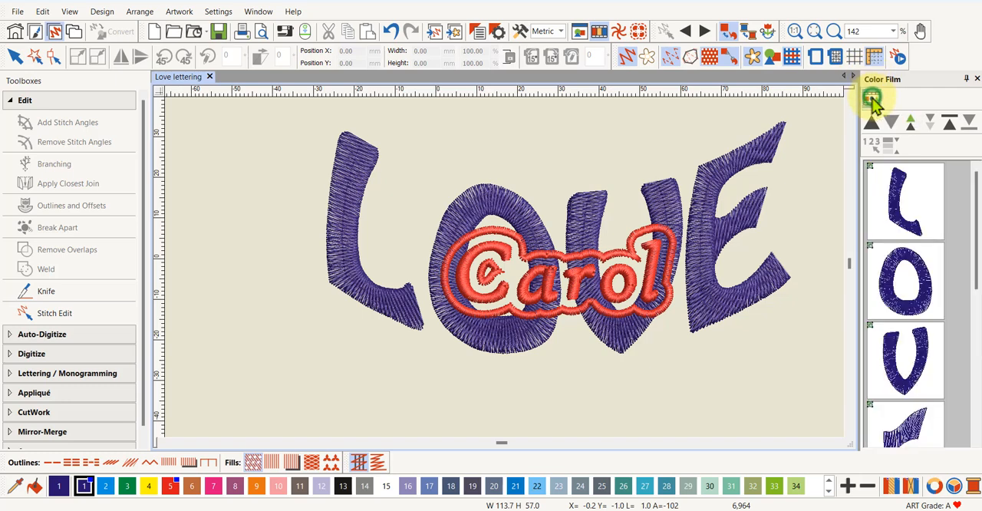
{"action": "scroll", "coordinate": [914, 203], "scroll_direction": "down", "scroll_amount": 5}
{"action": "scroll", "coordinate": [913, 202], "scroll_direction": "down", "scroll_amount": 2}
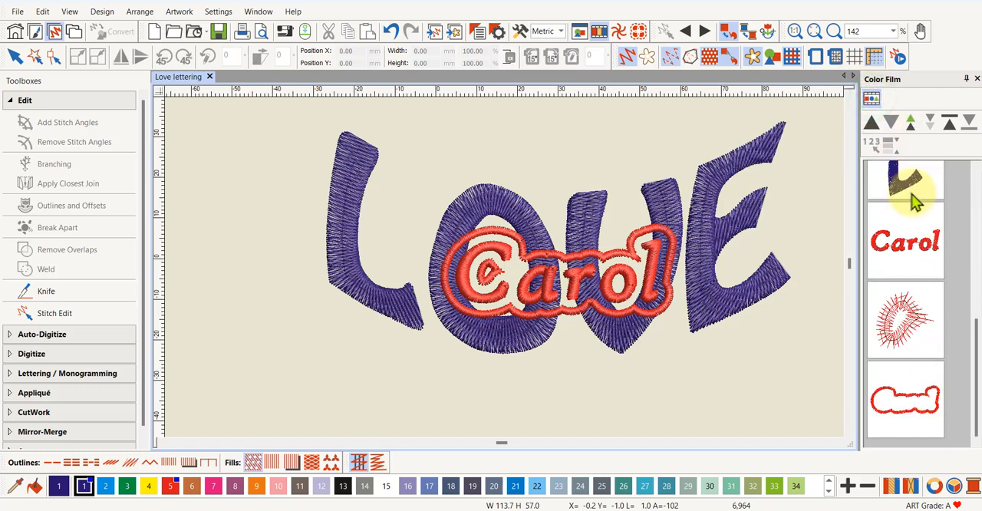
{"action": "left_click", "coordinate": [905, 330]}
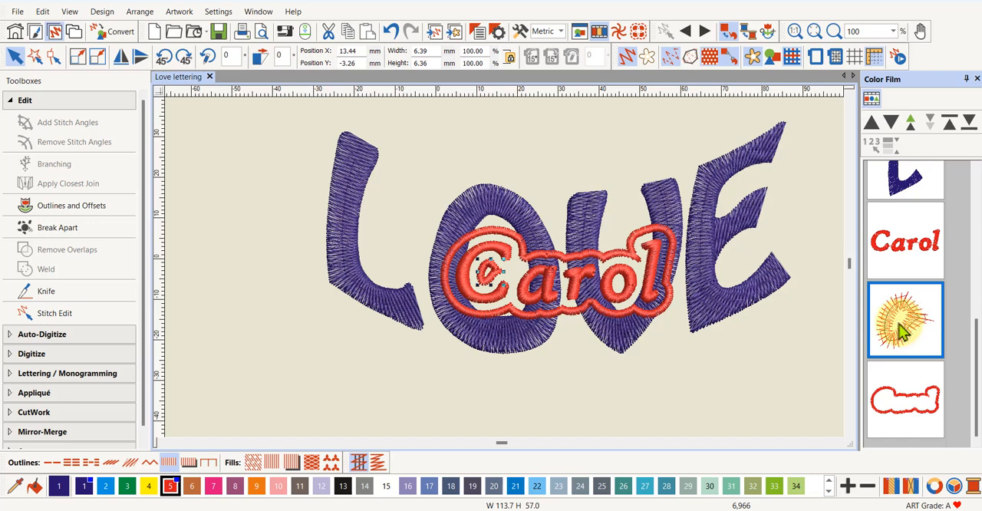
{"action": "key", "text": "Delete"}
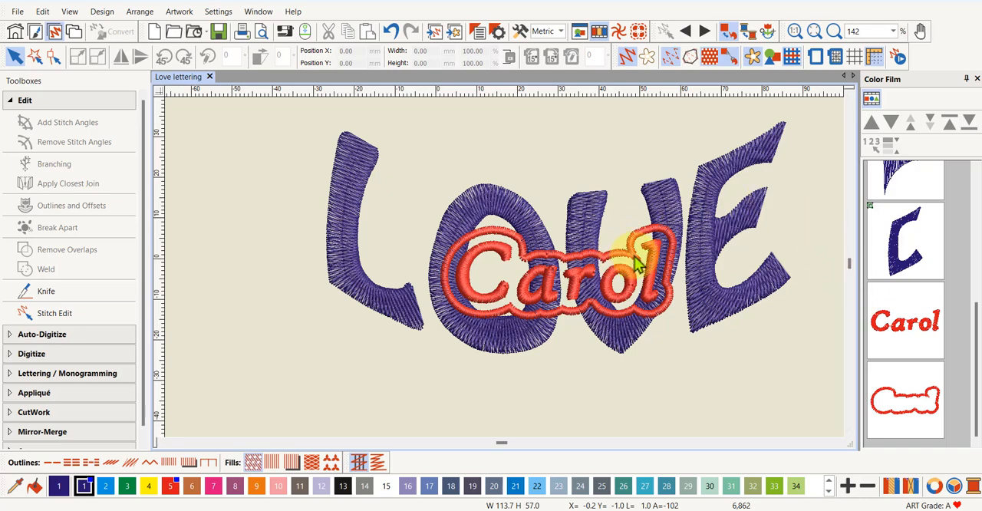
Reshape the name's offset outline to clean up the pointed corner just before the last letter
{"action": "scroll", "coordinate": [634, 263], "scroll_direction": "up", "scroll_amount": 4}
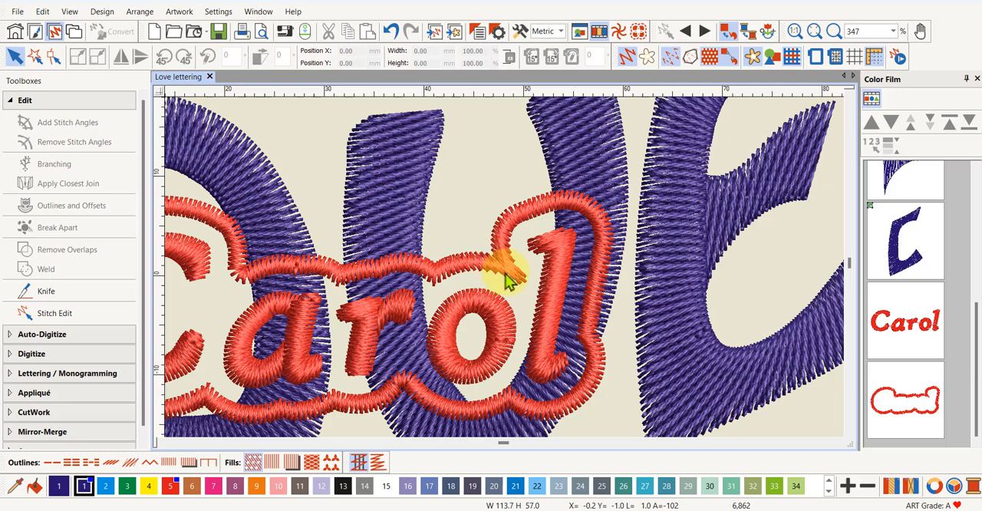
{"action": "left_click", "coordinate": [920, 410]}
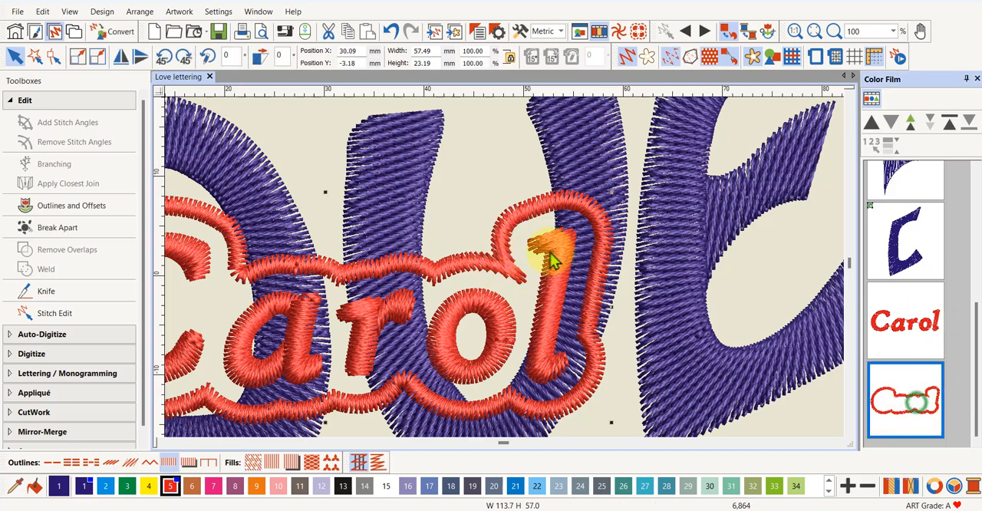
{"action": "left_click", "coordinate": [53, 58]}
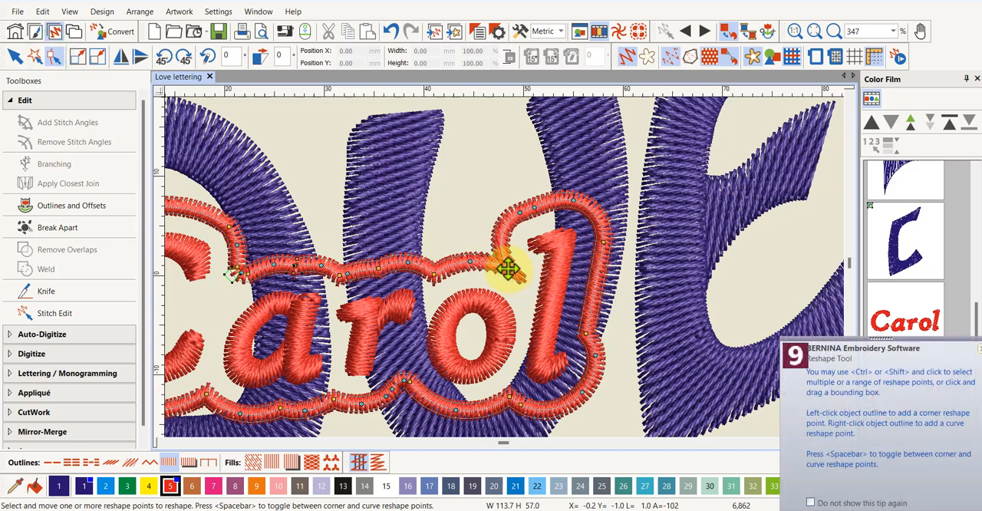
{"action": "left_click_drag", "start_coordinate": [502, 262], "coordinate": [503, 263]}
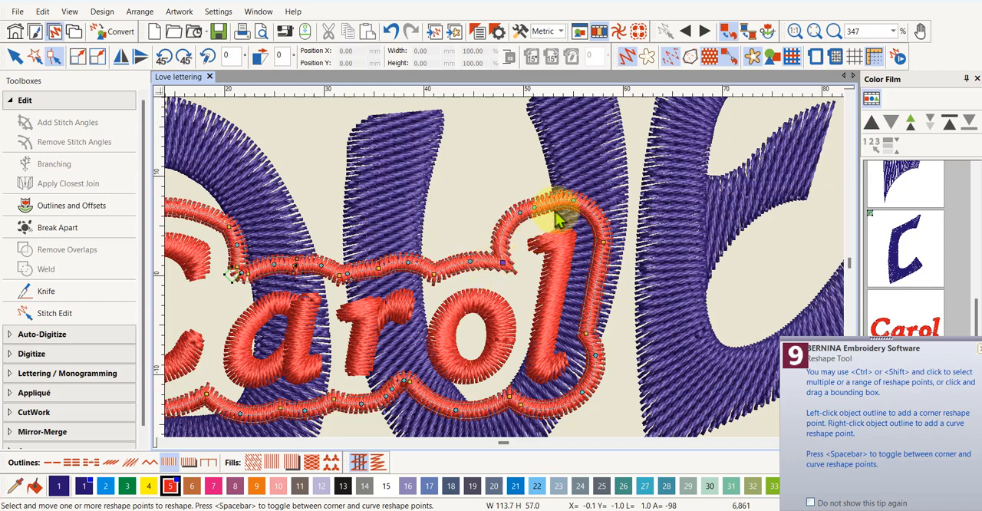
{"action": "scroll", "coordinate": [495, 280], "scroll_direction": "down", "scroll_amount": 4}
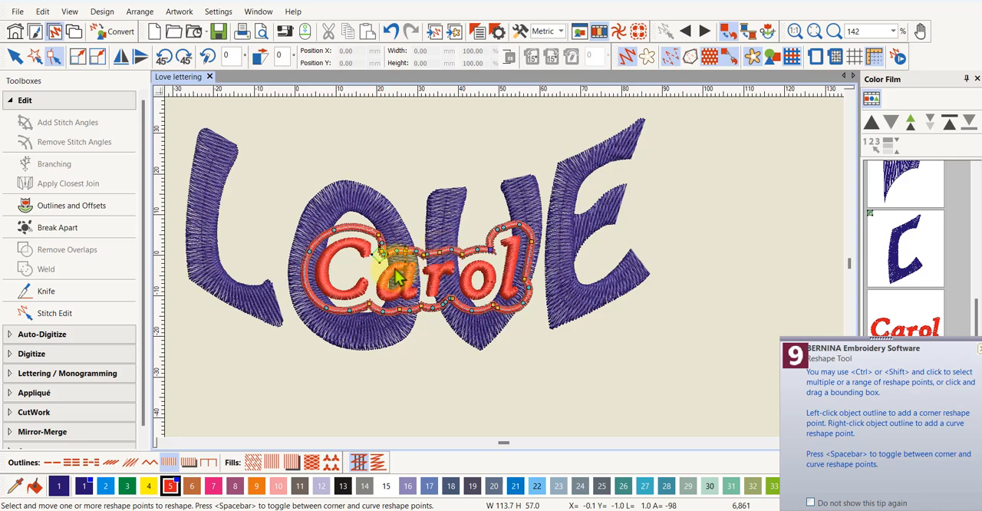
Remove the surplus reshape points from the offset outline at the notch between the name's first two letters
{"action": "scroll", "coordinate": [506, 276], "scroll_direction": "up", "scroll_amount": 4}
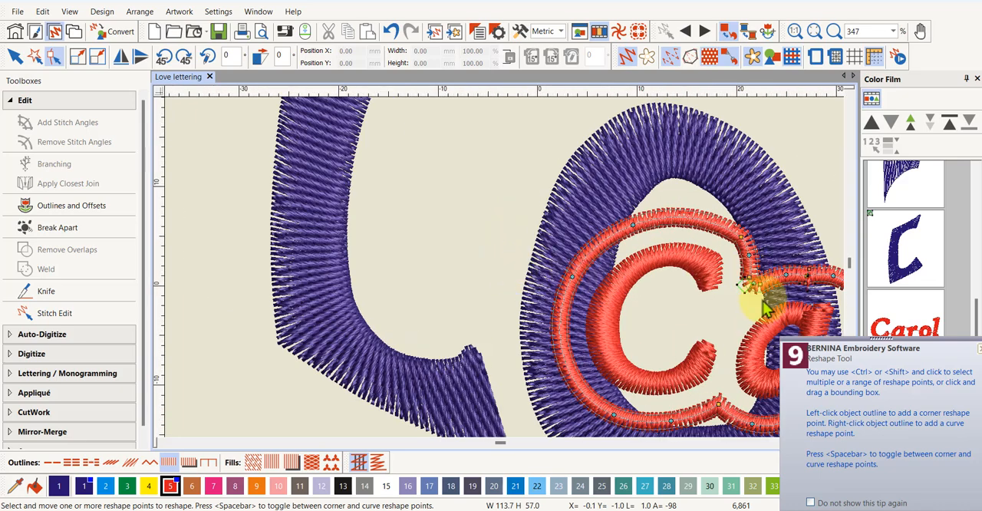
{"action": "scroll", "coordinate": [760, 283], "scroll_direction": "up", "scroll_amount": 1}
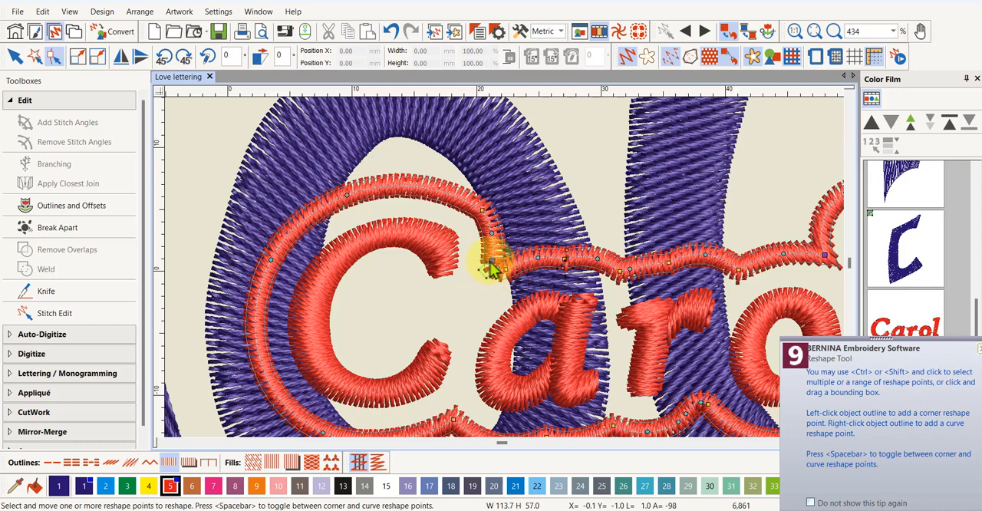
{"action": "left_click", "coordinate": [491, 259]}
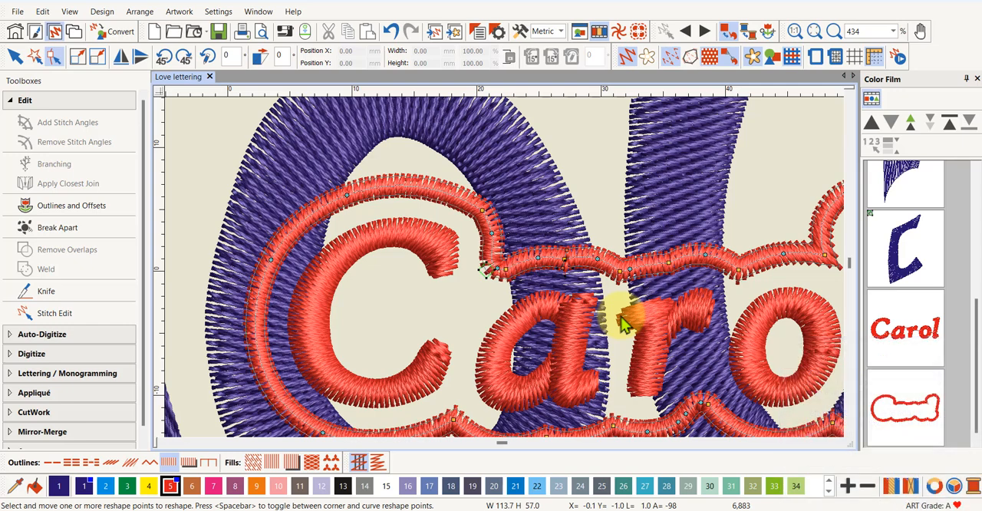
{"action": "left_click", "coordinate": [506, 269]}
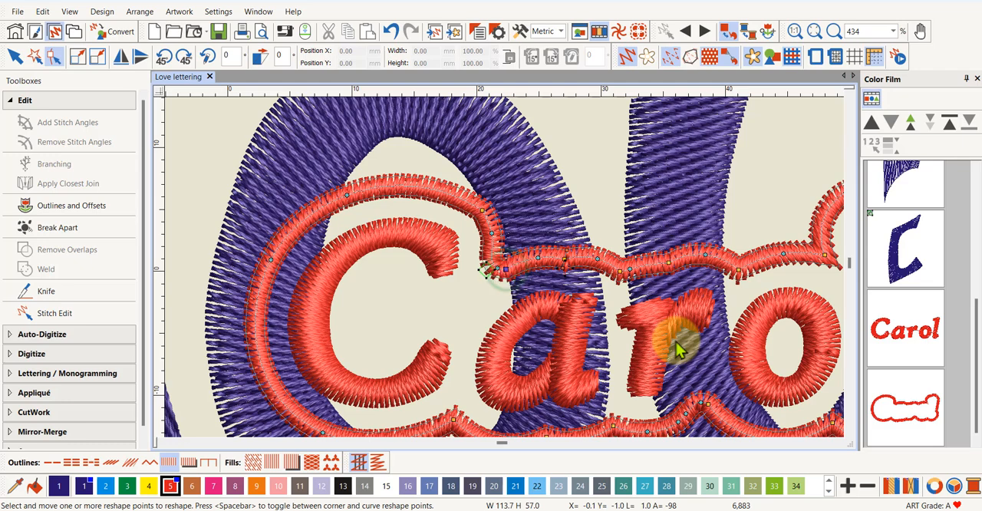
{"action": "key", "text": "Delete"}
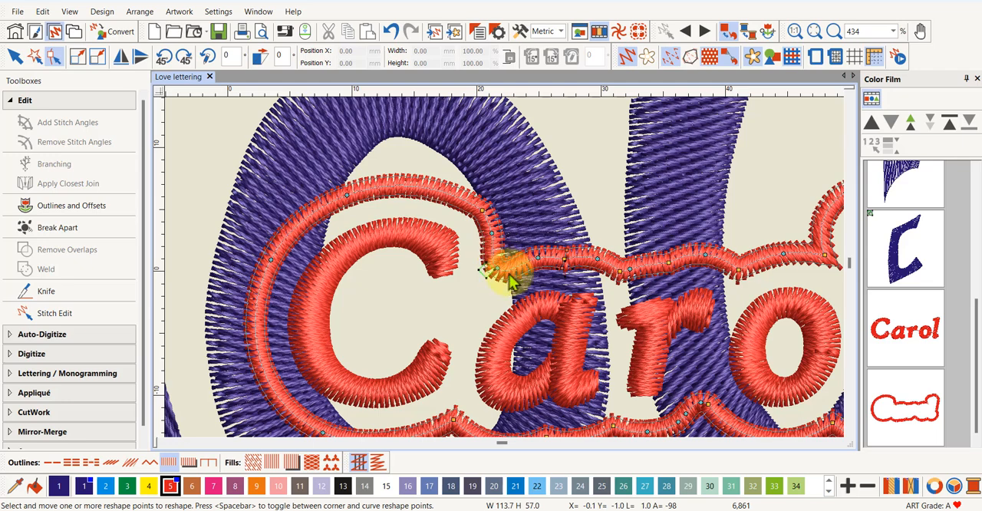
Move the outline's corner point between the first two letters up and outward, and smooth the curve over the capital initial
{"action": "scroll", "coordinate": [502, 280], "scroll_direction": "up", "scroll_amount": 6}
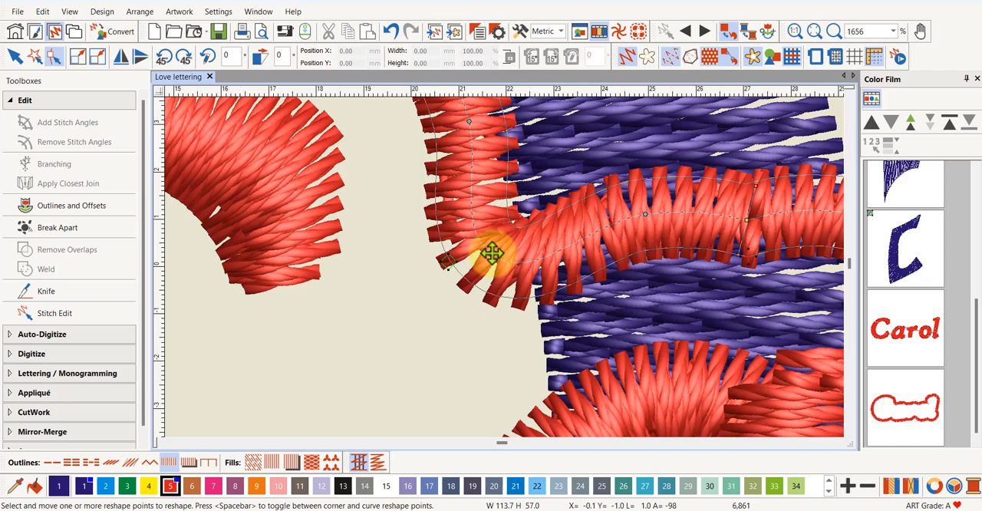
{"action": "left_click_drag", "start_coordinate": [492, 252], "coordinate": [498, 241]}
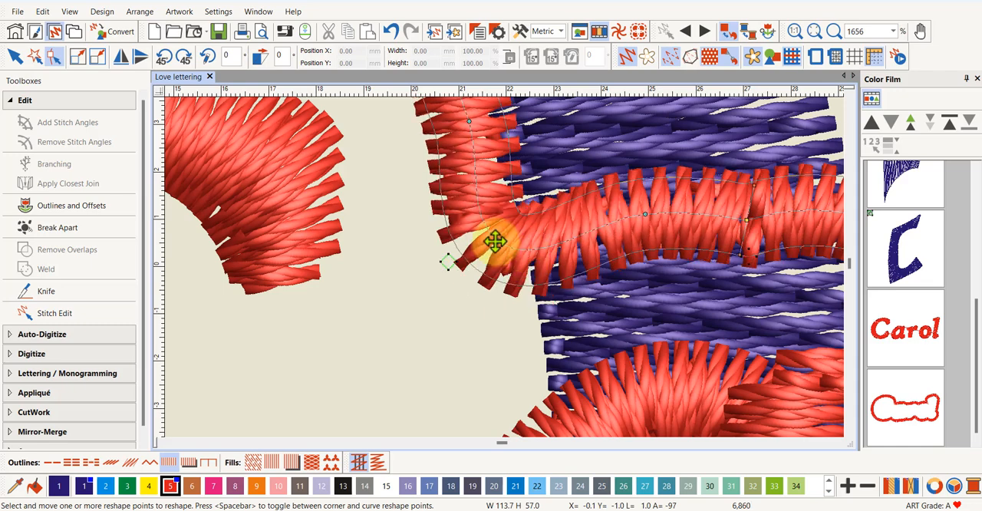
{"action": "left_click_drag", "start_coordinate": [495, 241], "coordinate": [497, 229]}
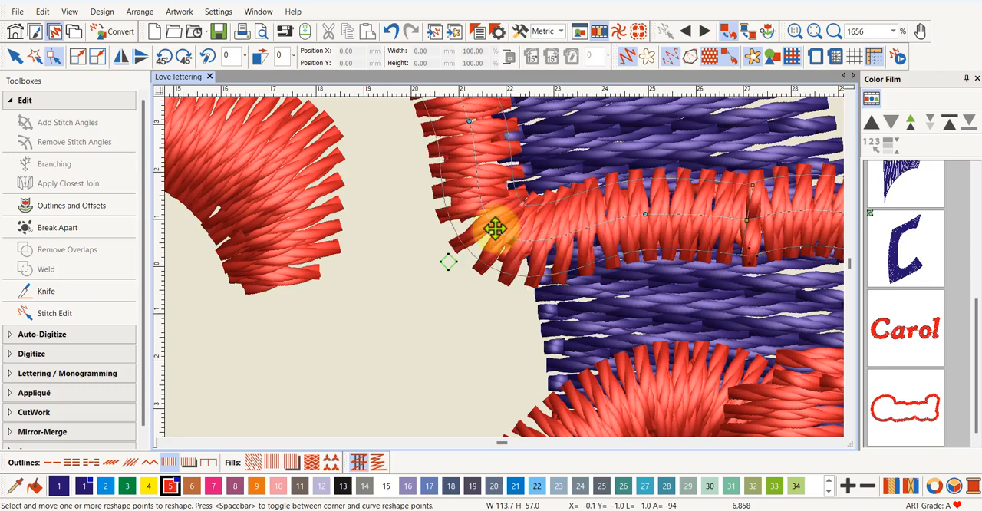
{"action": "left_click_drag", "start_coordinate": [497, 227], "coordinate": [507, 225]}
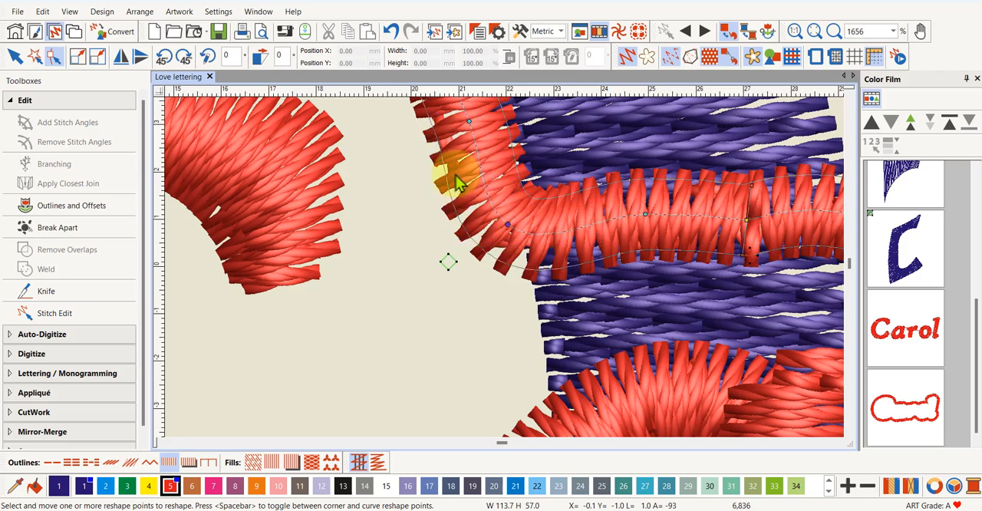
{"action": "scroll", "coordinate": [506, 268], "scroll_direction": "down", "scroll_amount": 6}
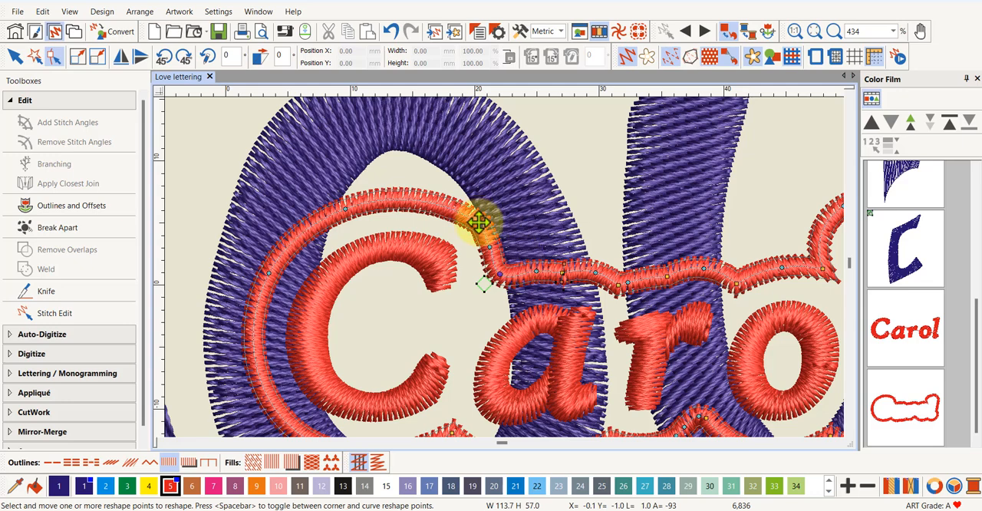
{"action": "left_click", "coordinate": [478, 223]}
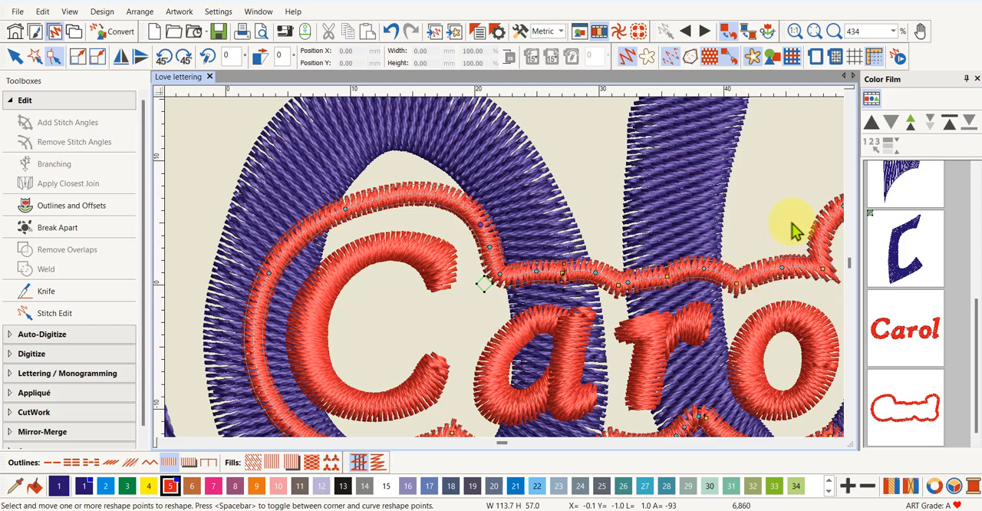
Duplicate the reshaped offset outline in place and bring its copy into view in the Color Film
{"action": "scroll", "coordinate": [507, 278], "scroll_direction": "down", "scroll_amount": 2}
{"action": "scroll", "coordinate": [506, 278], "scroll_direction": "down", "scroll_amount": 2}
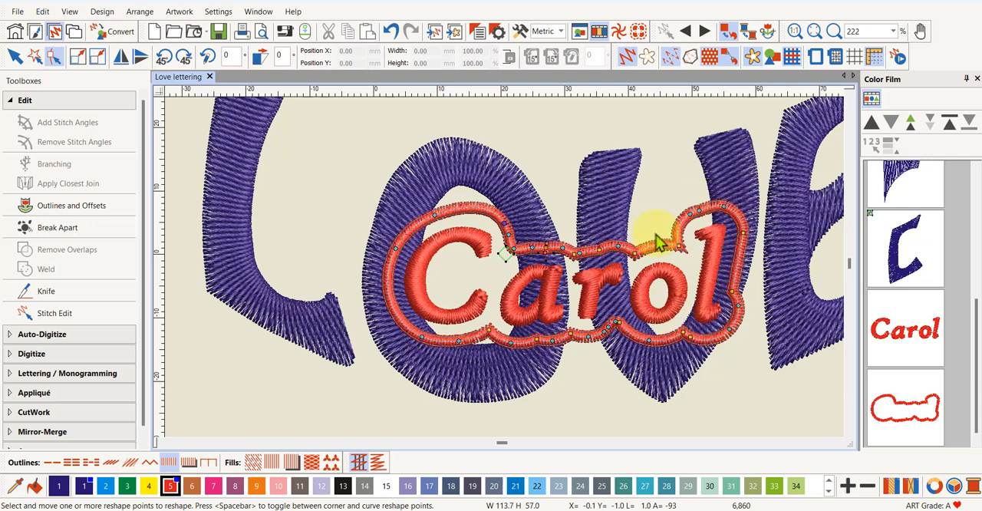
{"action": "left_click", "coordinate": [905, 422]}
{"action": "right_click", "coordinate": [906, 422]}
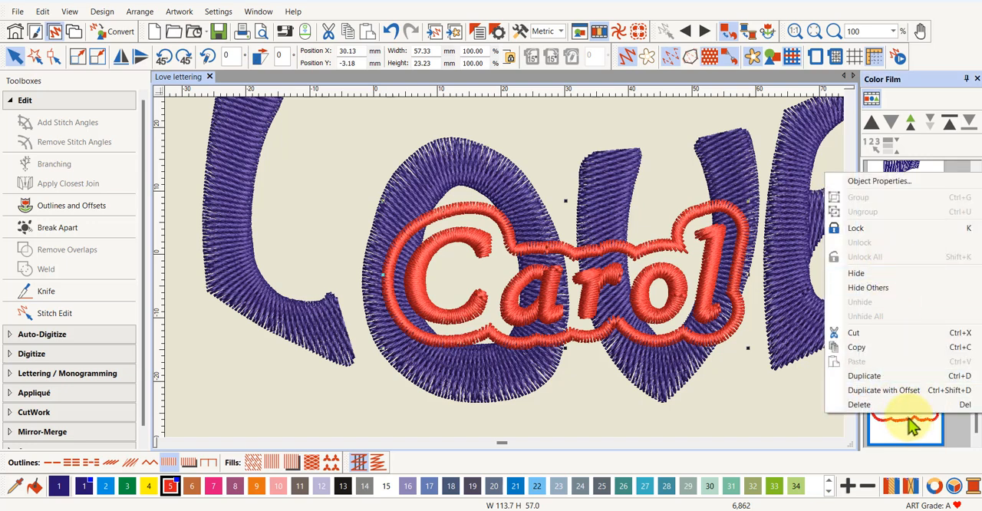
{"action": "left_click", "coordinate": [865, 375]}
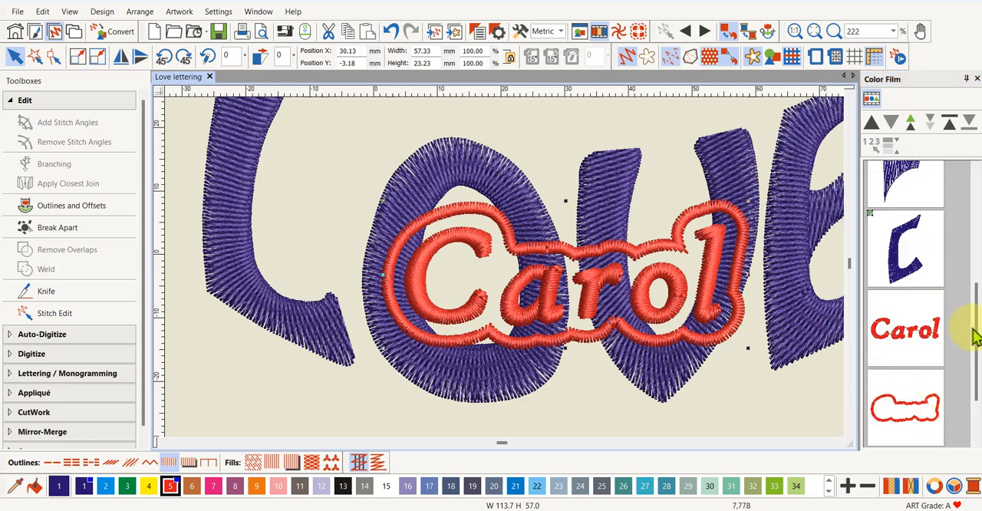
{"action": "left_click_drag", "start_coordinate": [974, 328], "coordinate": [976, 368]}
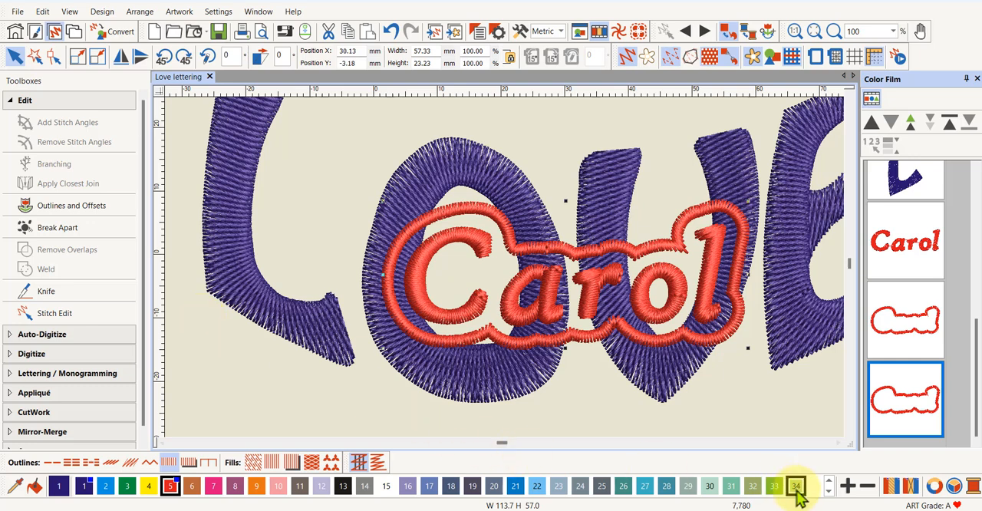
Convert the duplicated outline to a step fill and move it two places earlier in the stitching order, before the name
{"action": "left_click", "coordinate": [903, 407]}
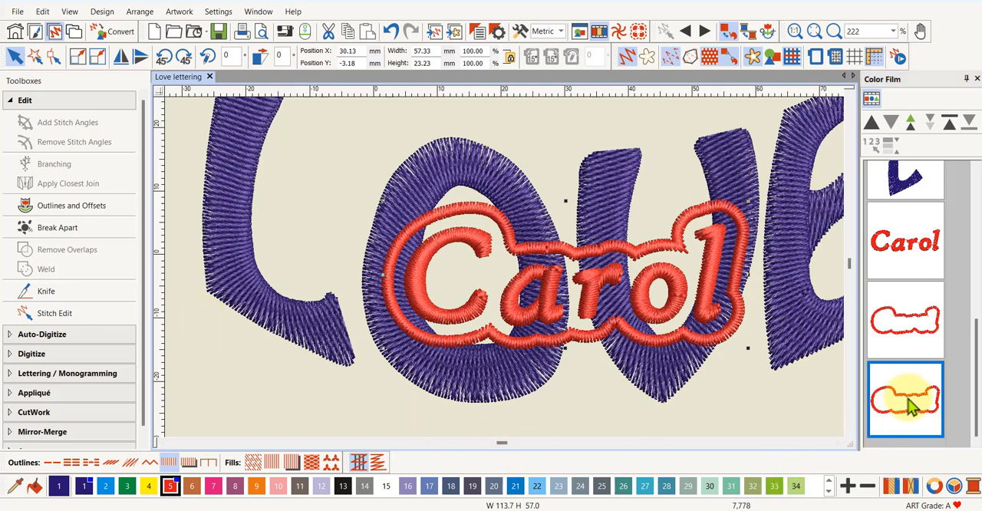
{"action": "left_click", "coordinate": [254, 463]}
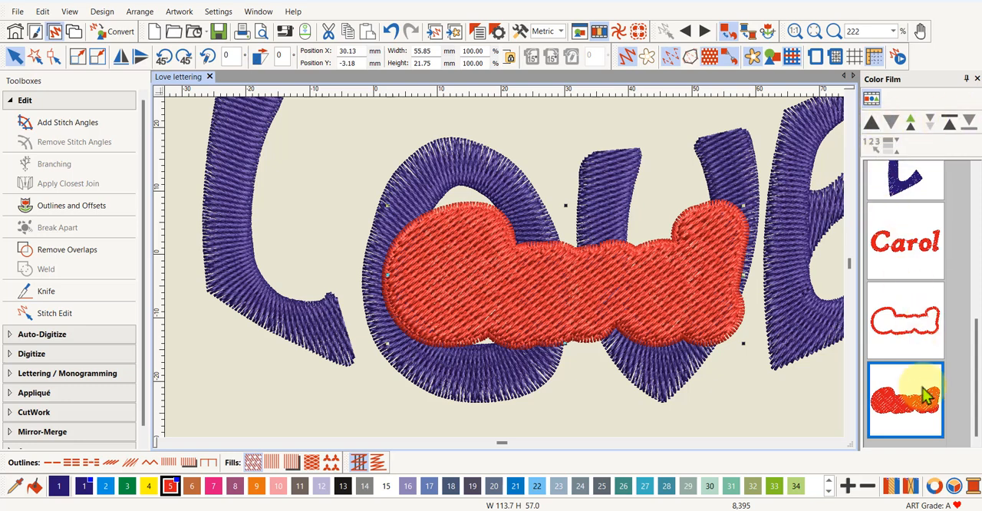
{"action": "left_click", "coordinate": [873, 126]}
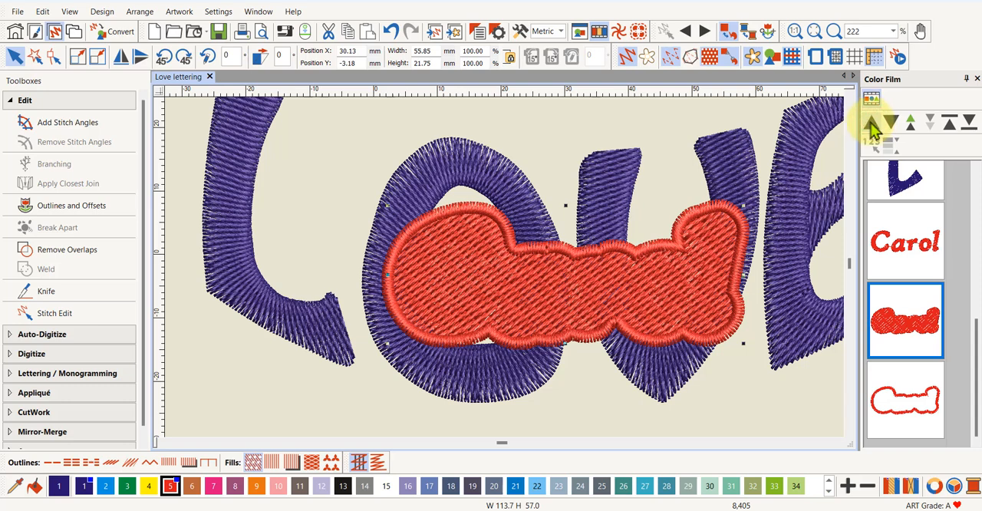
{"action": "left_click", "coordinate": [871, 122]}
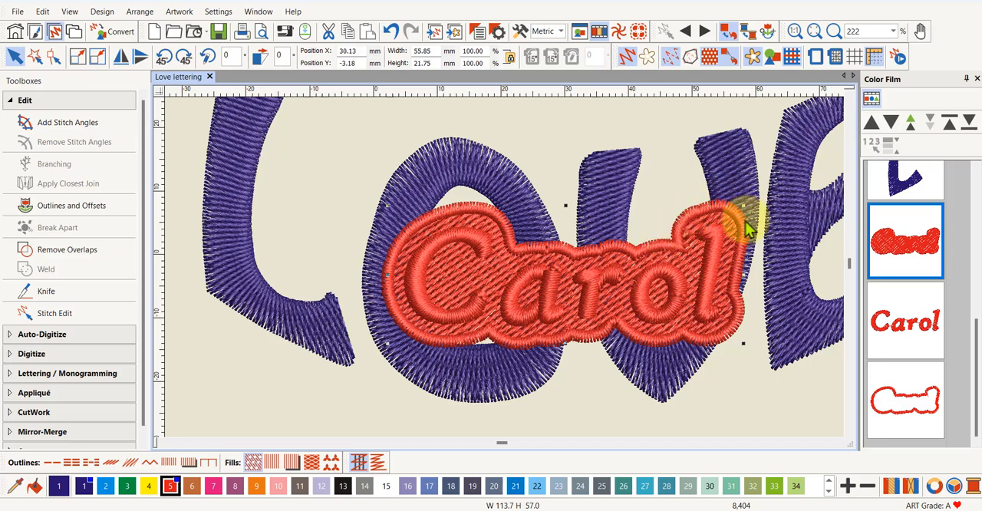
Show the plain stitches near the overlap and set the Remove Overlaps cutting overlap to 0.00 mm
{"action": "scroll", "coordinate": [508, 268], "scroll_direction": "up", "scroll_amount": 6}
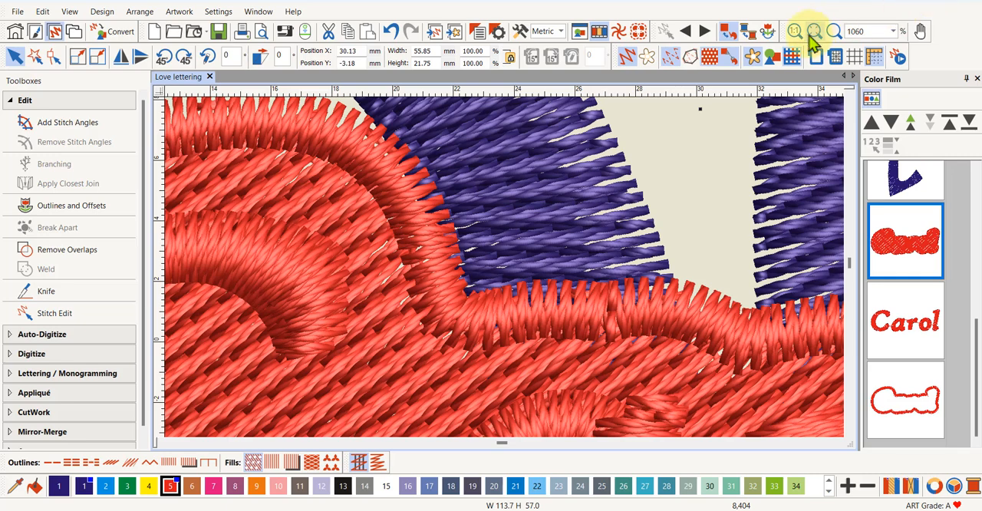
{"action": "left_click", "coordinate": [627, 58]}
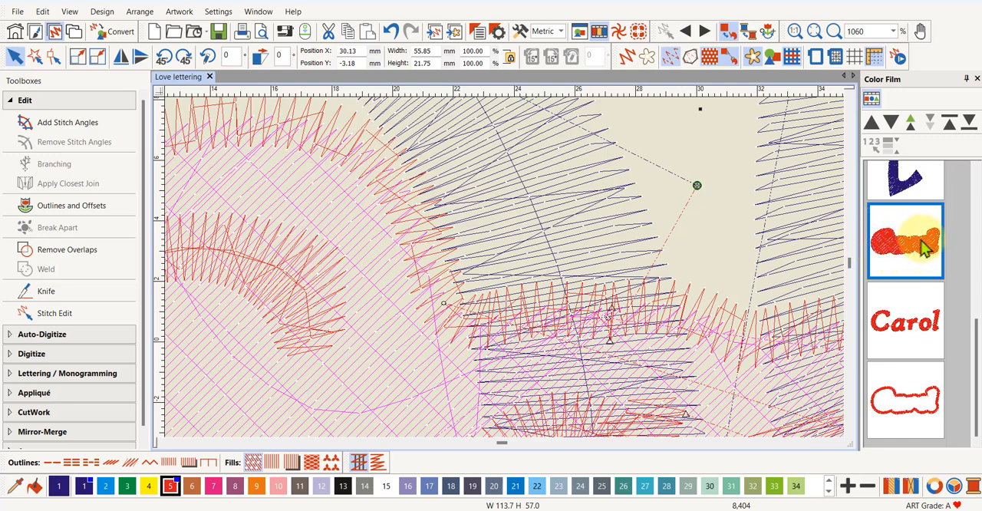
{"action": "left_click", "coordinate": [520, 34]}
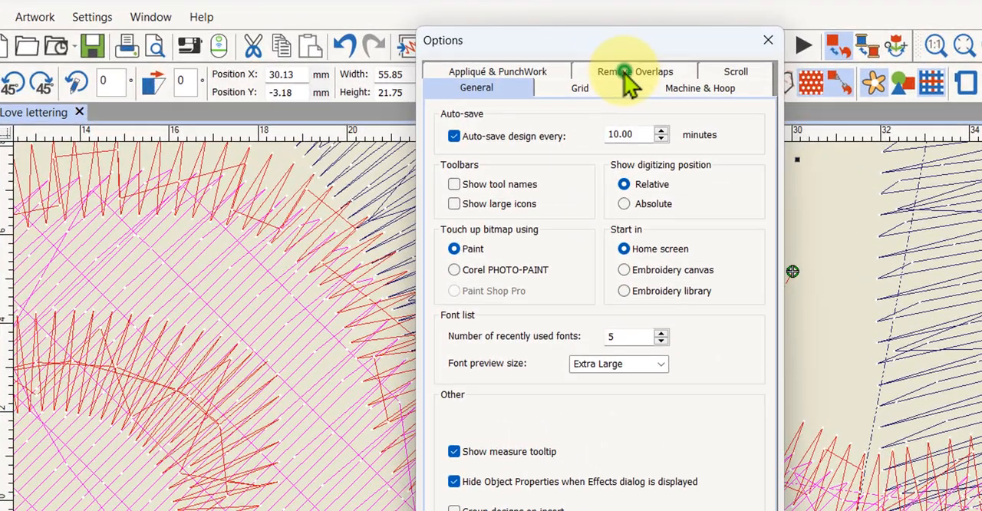
{"action": "left_click", "coordinate": [594, 52]}
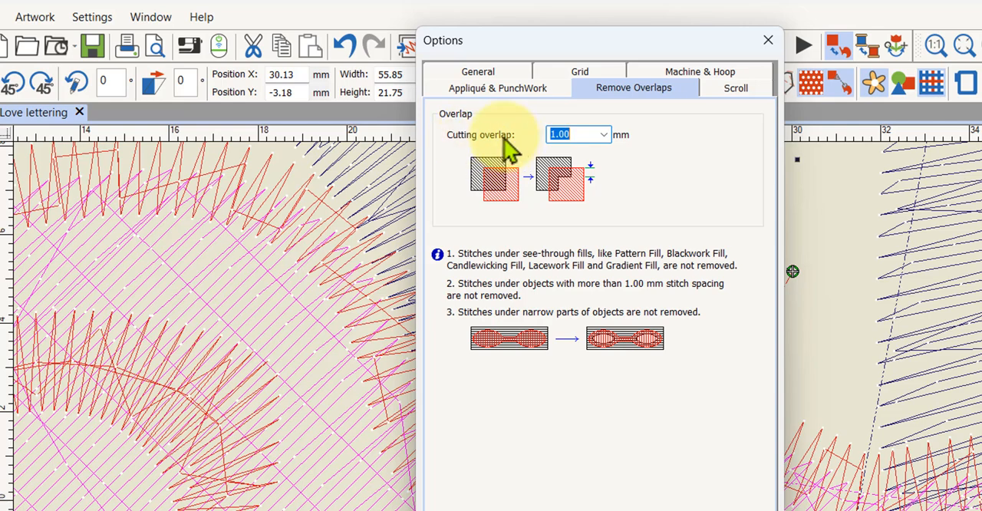
{"action": "left_click", "coordinate": [603, 134]}
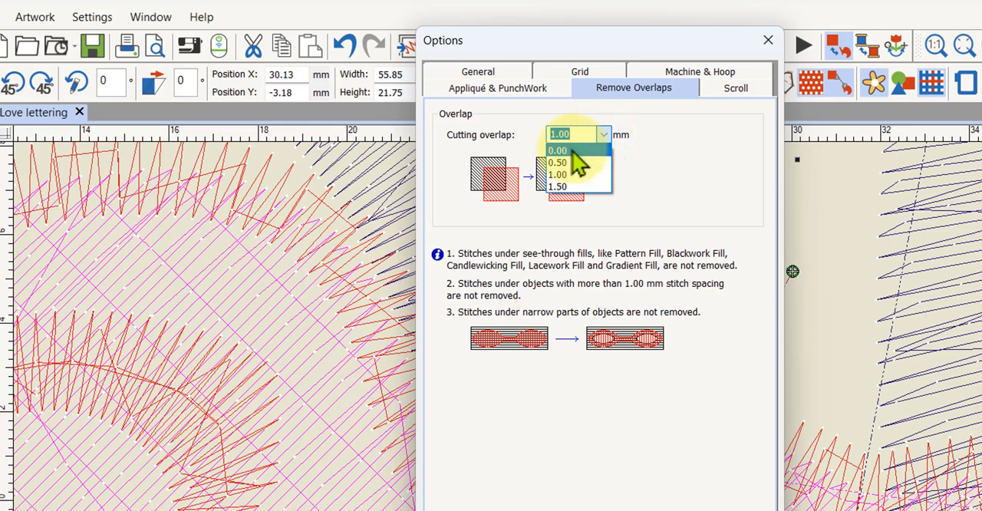
{"action": "left_click", "coordinate": [572, 150]}
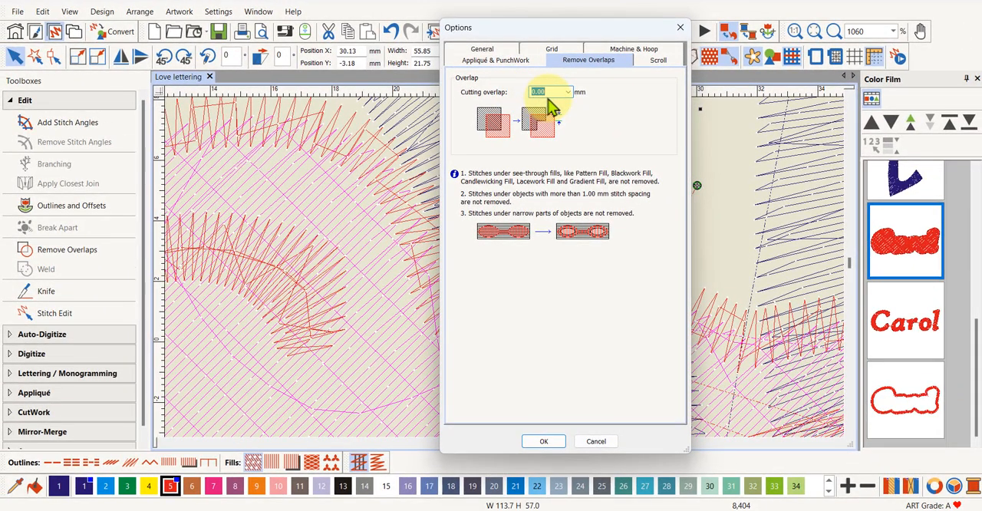
{"action": "left_click", "coordinate": [549, 441]}
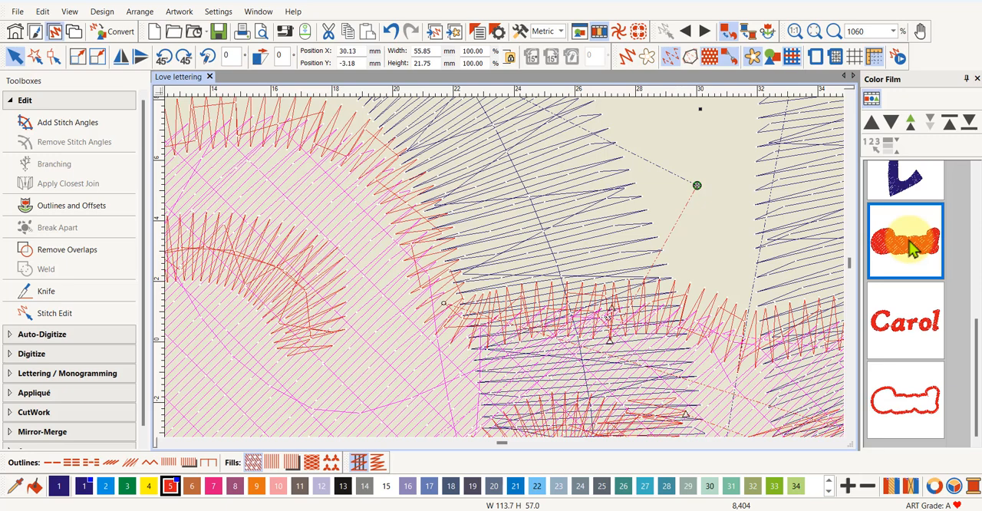
Remove the LOVE stitches lying beneath the filled offset shape with Remove Overlaps
{"action": "scroll", "coordinate": [905, 191], "scroll_direction": "up", "scroll_amount": 5}
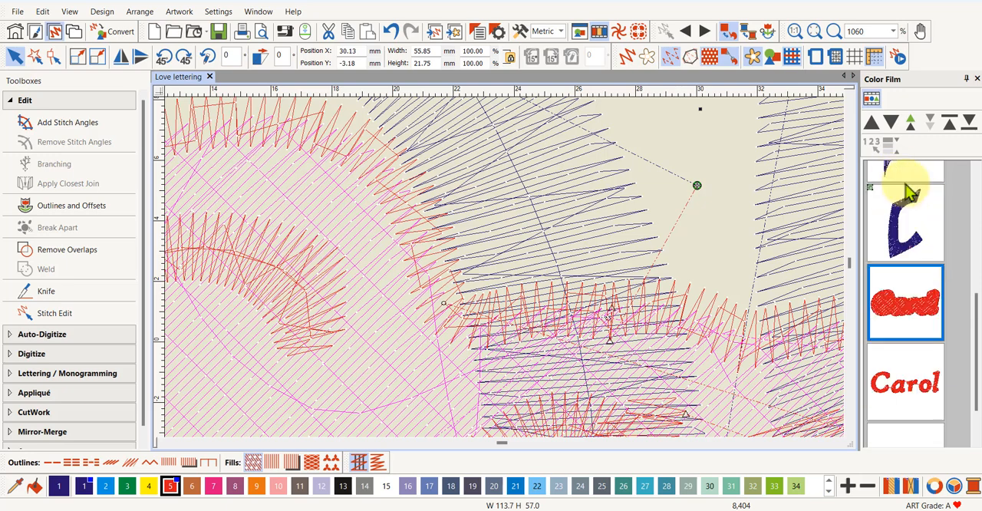
{"action": "left_click", "coordinate": [872, 99]}
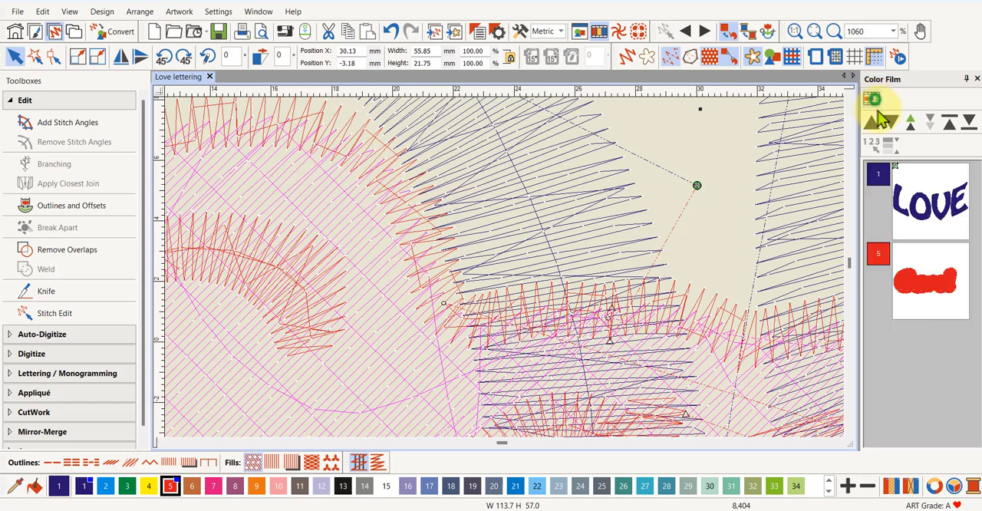
{"action": "left_click", "coordinate": [870, 96]}
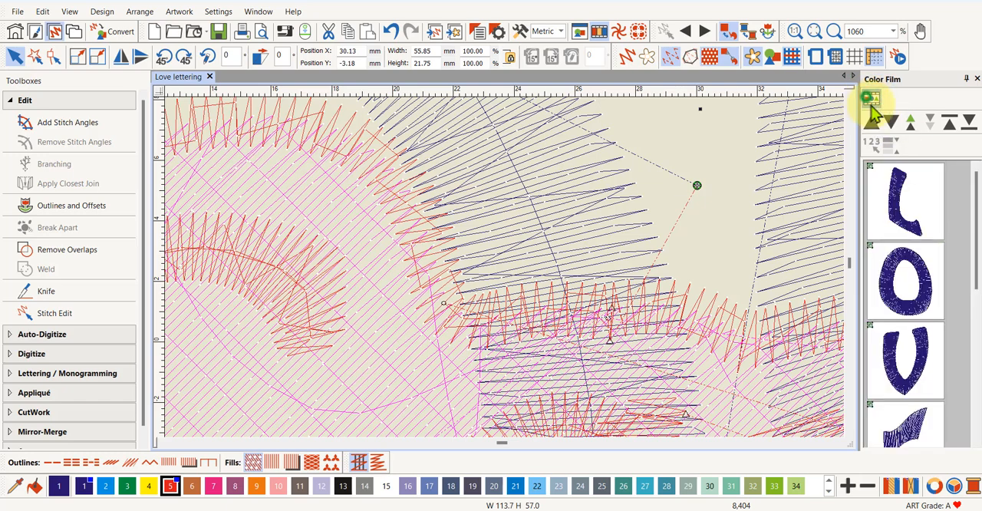
{"action": "scroll", "coordinate": [905, 337], "scroll_direction": "down", "scroll_amount": 5}
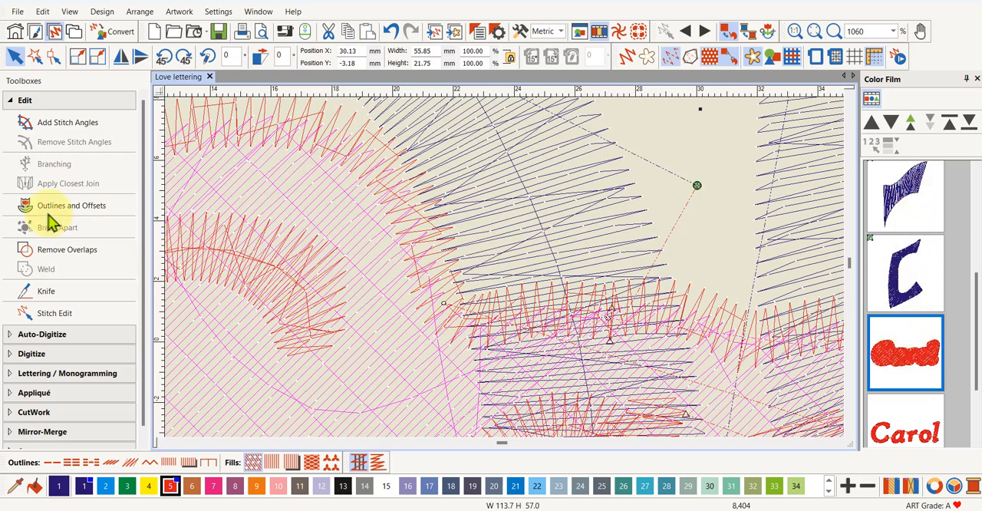
{"action": "left_click", "coordinate": [54, 261]}
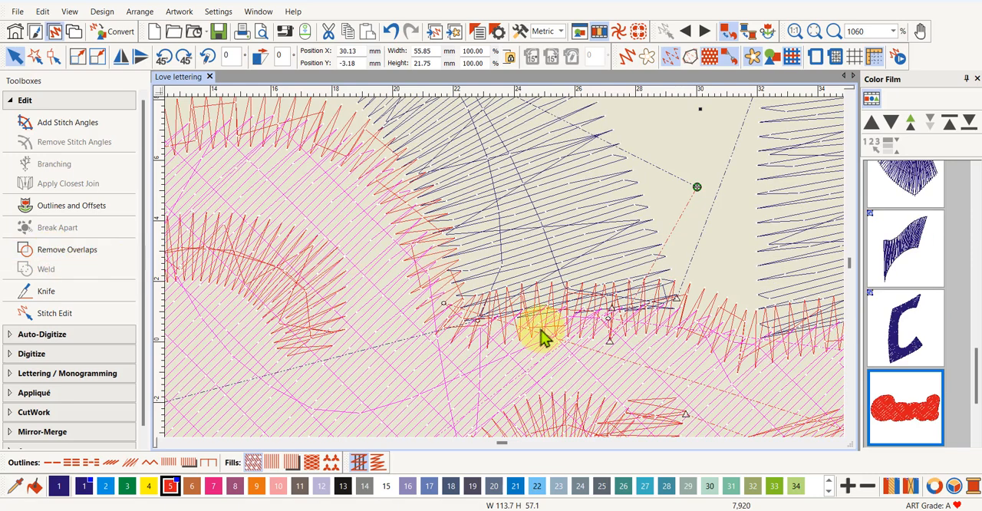
Select the cut LOVE lettering and examine its trimmed edges, in realistic view and with the whole design shown
{"action": "scroll", "coordinate": [923, 314], "scroll_direction": "down", "scroll_amount": 2}
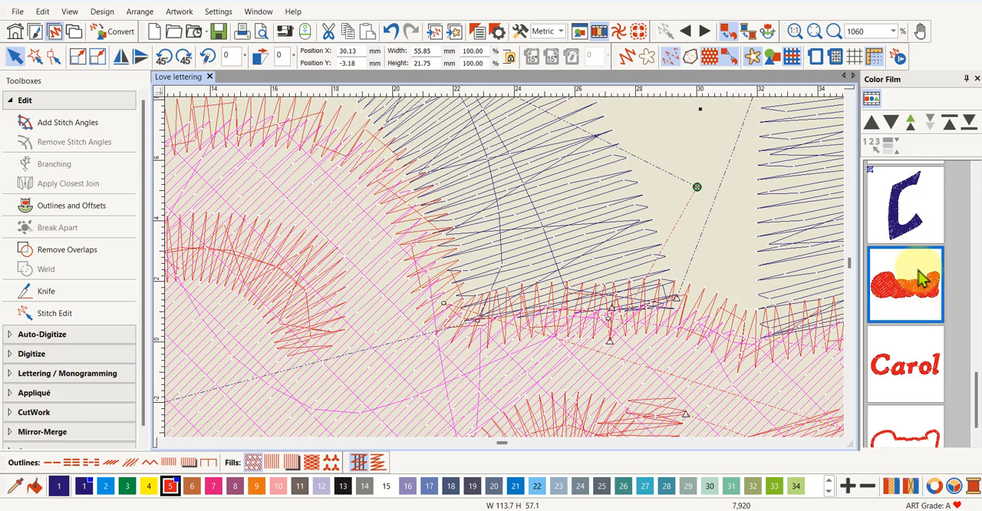
{"action": "mouse_move", "coordinate": [972, 379]}
{"action": "left_mouse_down"}
{"action": "mouse_move", "coordinate": [971, 285]}
{"action": "mouse_move", "coordinate": [946, 184]}
{"action": "mouse_move", "coordinate": [974, 215]}
{"action": "mouse_move", "coordinate": [974, 403]}
{"action": "left_mouse_up"}
{"action": "left_click", "coordinate": [951, 193]}
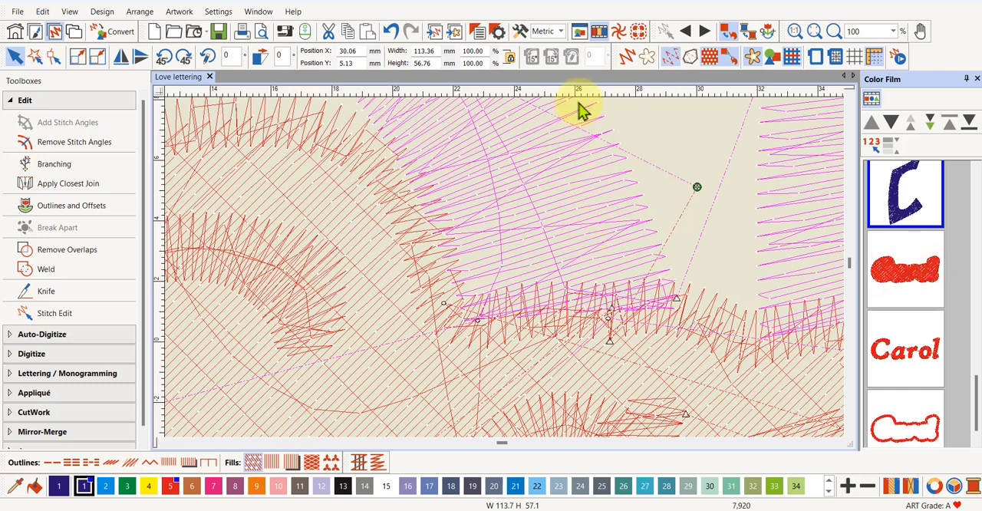
{"action": "left_click", "coordinate": [625, 56]}
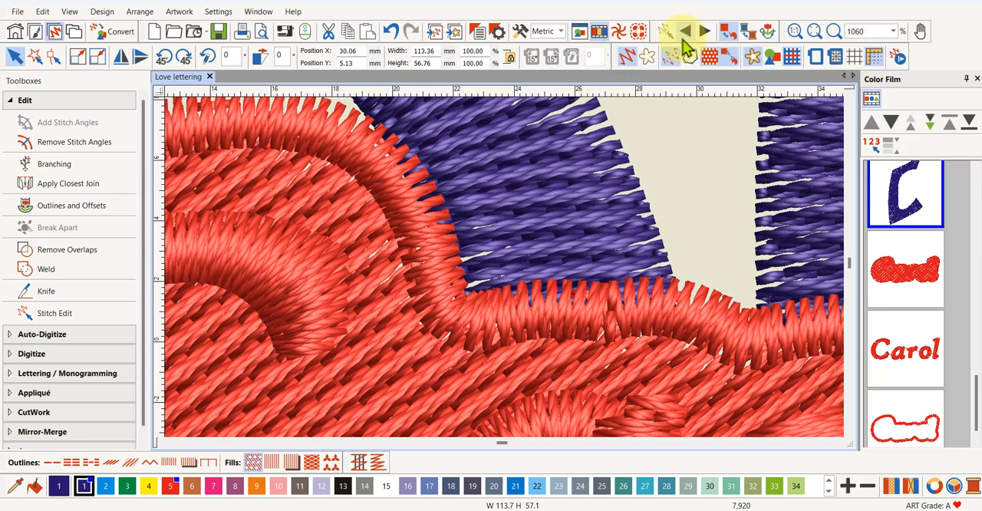
{"action": "left_click", "coordinate": [812, 33]}
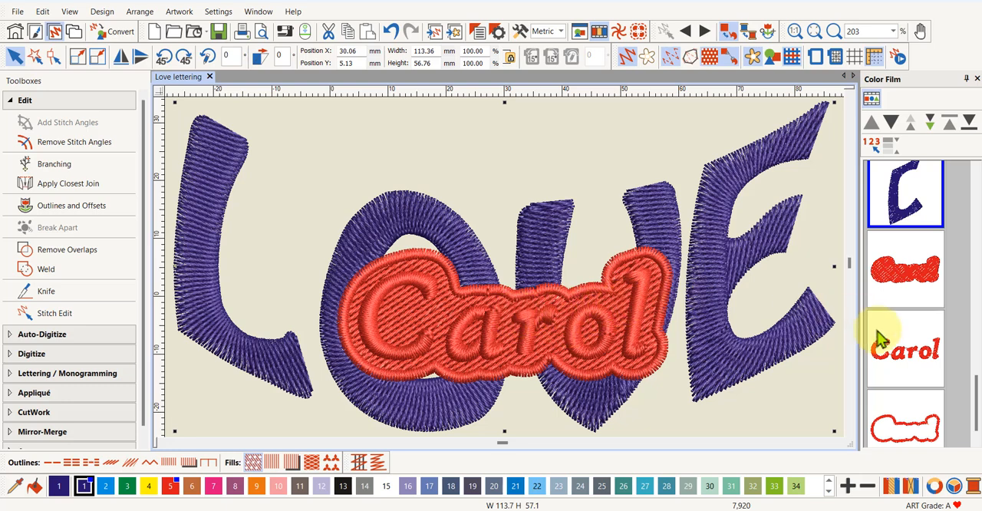
Delete the filled offset shape behind the name and inspect the remaining stitches under the lettering
{"action": "left_click", "coordinate": [914, 280]}
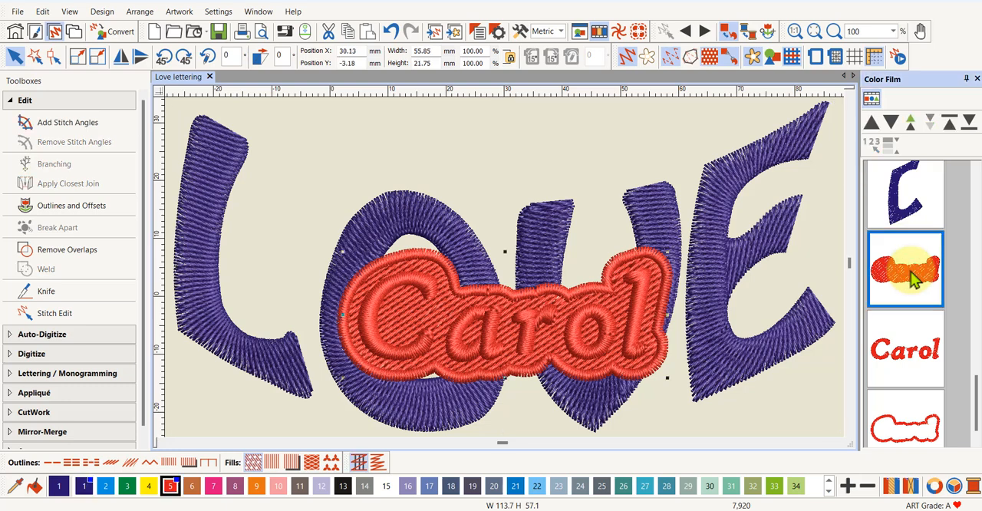
{"action": "key", "text": "Delete"}
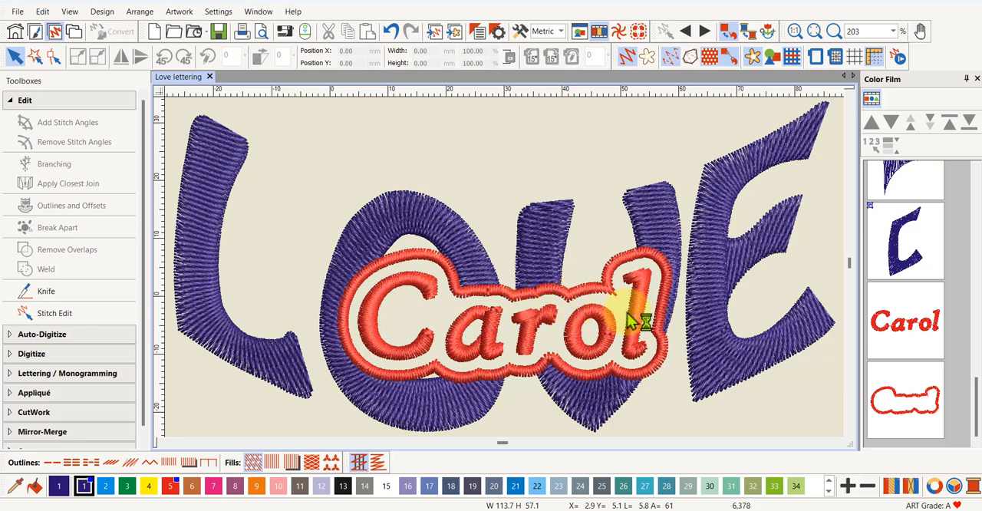
{"action": "scroll", "coordinate": [911, 285], "scroll_direction": "up", "scroll_amount": 5}
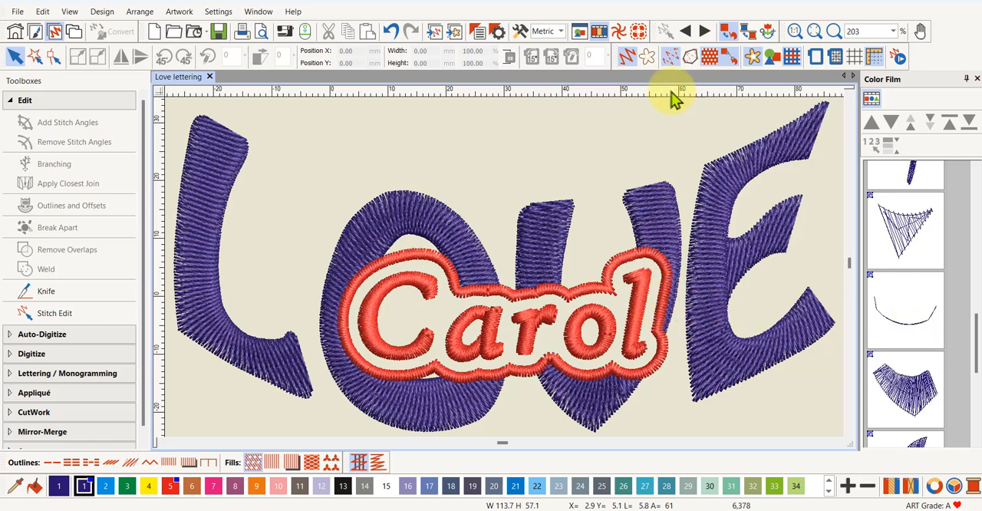
{"action": "left_click", "coordinate": [623, 60]}
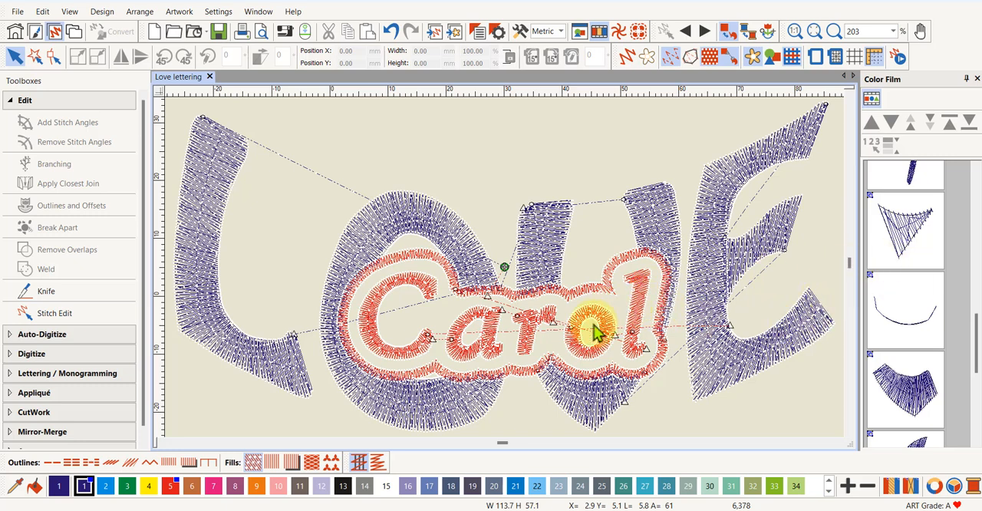
{"action": "key", "text": "t"}
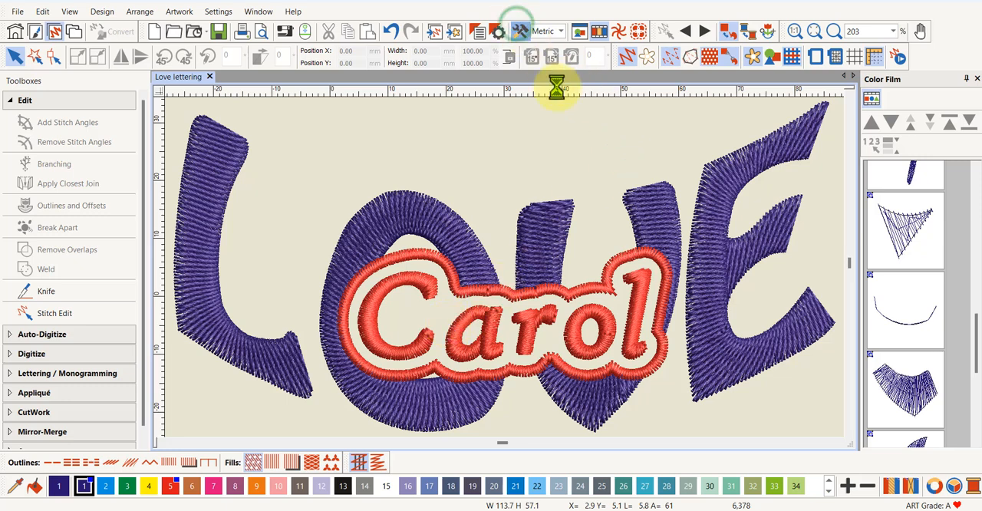
Set the Remove Overlaps cutting overlap to 1.00 mm
{"action": "left_click", "coordinate": [518, 32]}
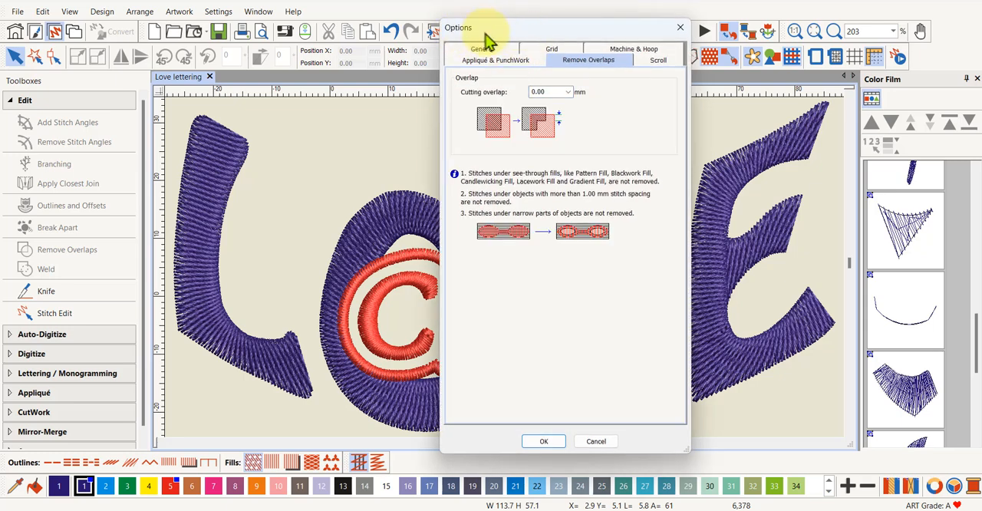
{"action": "left_click", "coordinate": [567, 92]}
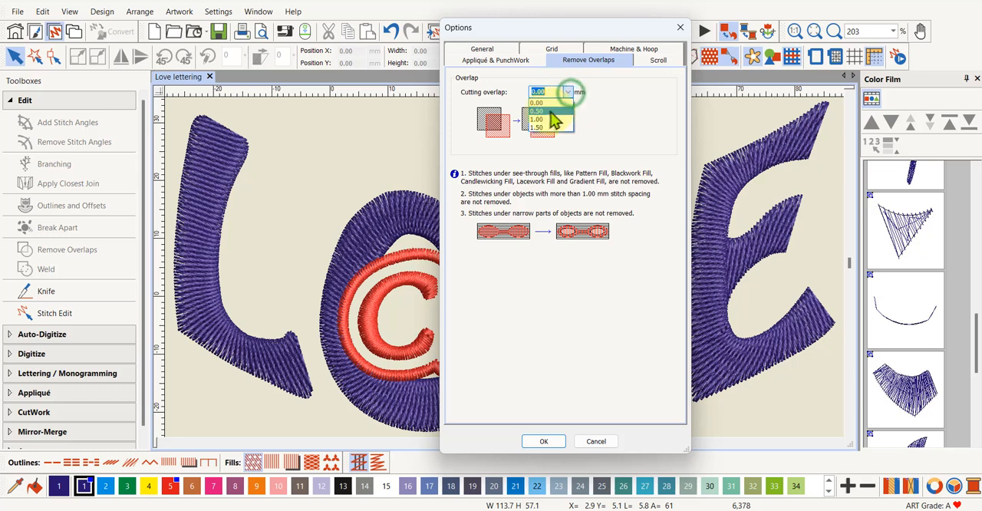
{"action": "left_click", "coordinate": [545, 120]}
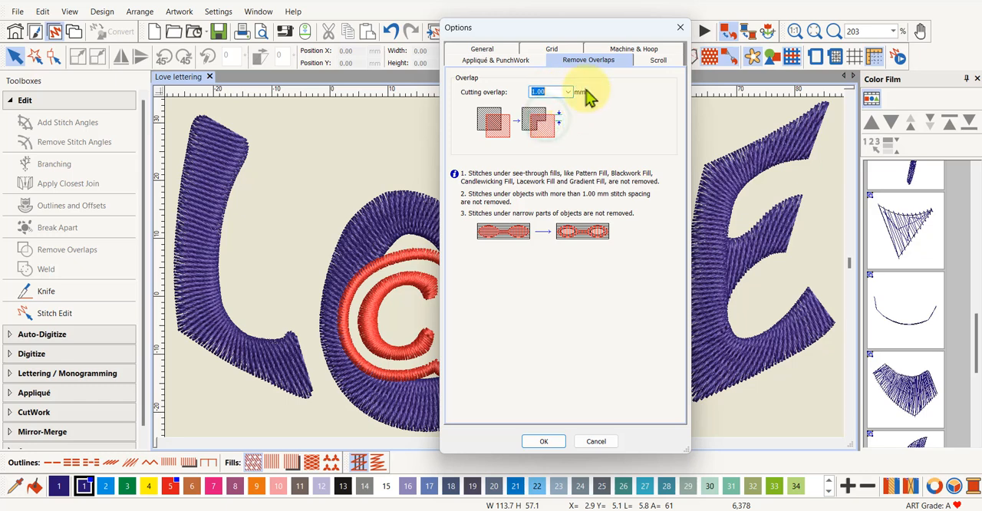
{"action": "left_click", "coordinate": [545, 441]}
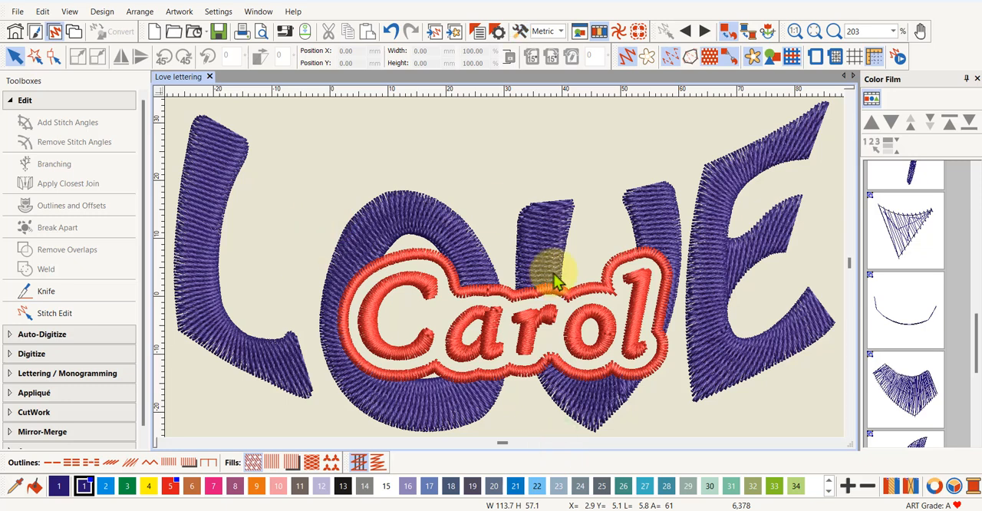
Select all the blue LOVE pieces by color in plain stitch view and apply Closest Join to them
{"action": "left_click", "coordinate": [627, 57]}
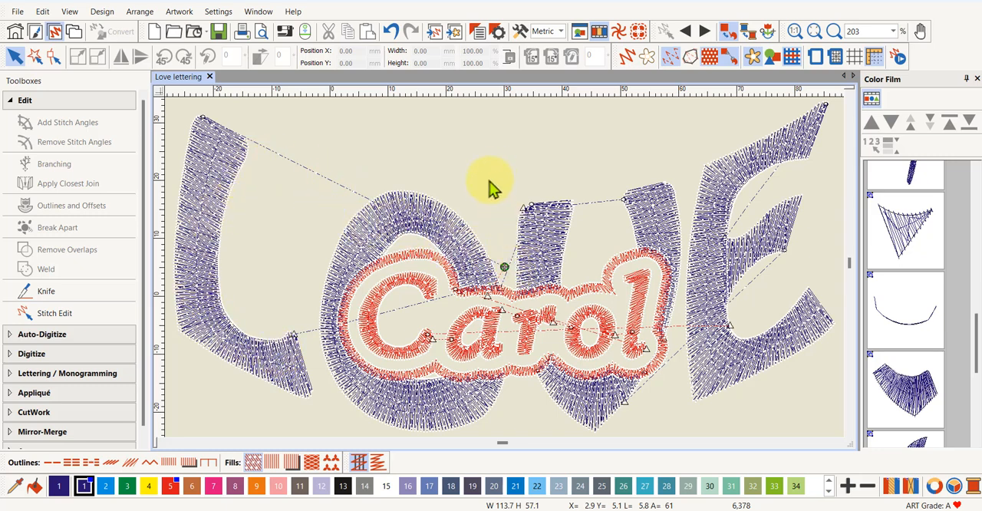
{"action": "left_click", "coordinate": [872, 98]}
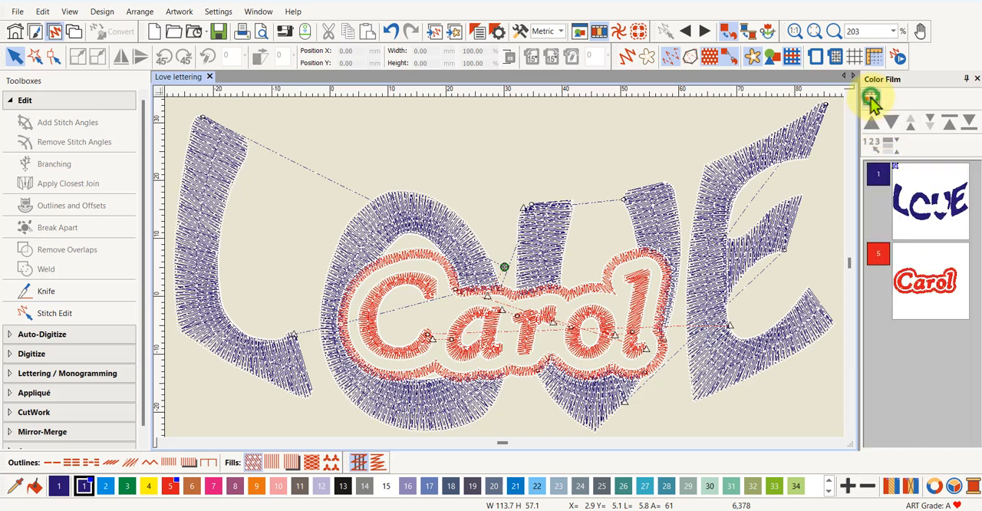
{"action": "left_click", "coordinate": [937, 211]}
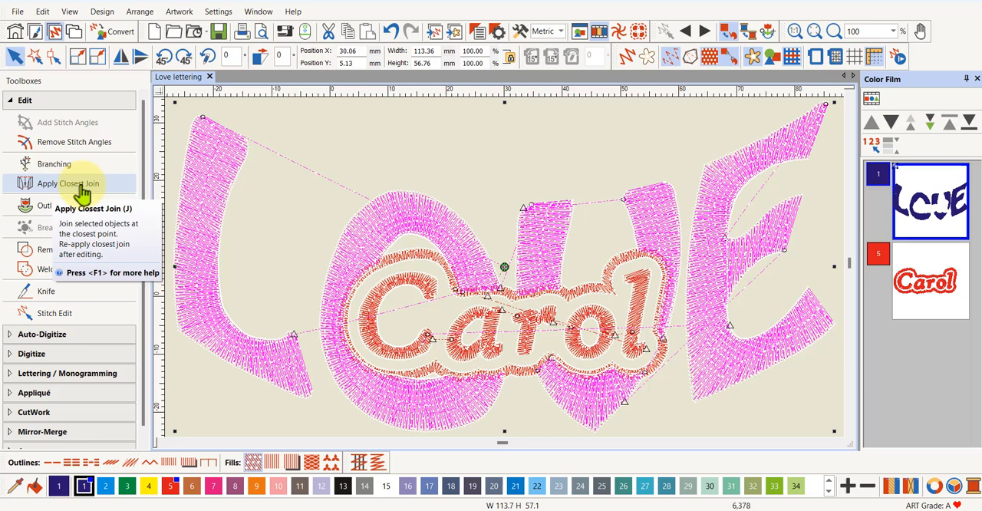
{"action": "left_click", "coordinate": [80, 187]}
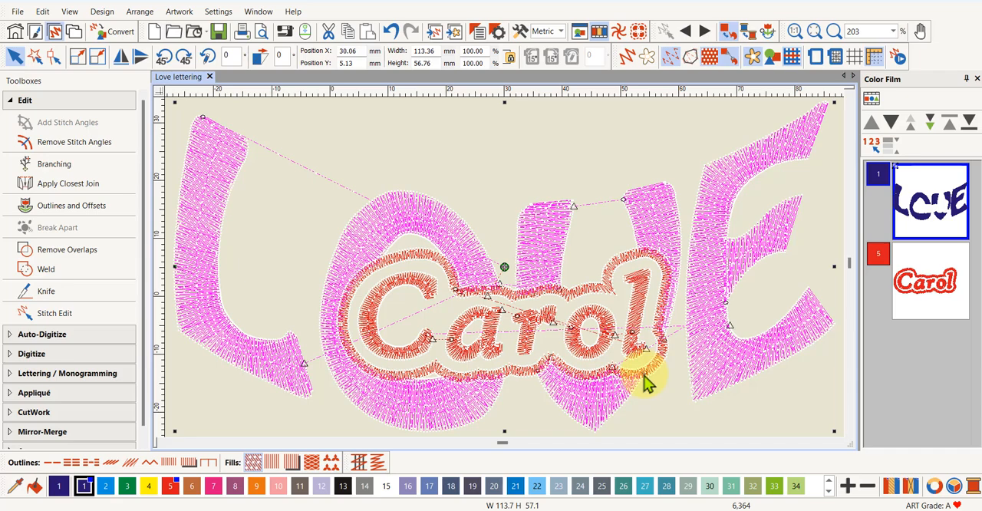
Check the joins between the LOVE pieces, save the design and begin exporting it as a machine file
{"action": "scroll", "coordinate": [647, 384], "scroll_direction": "up", "scroll_amount": 2}
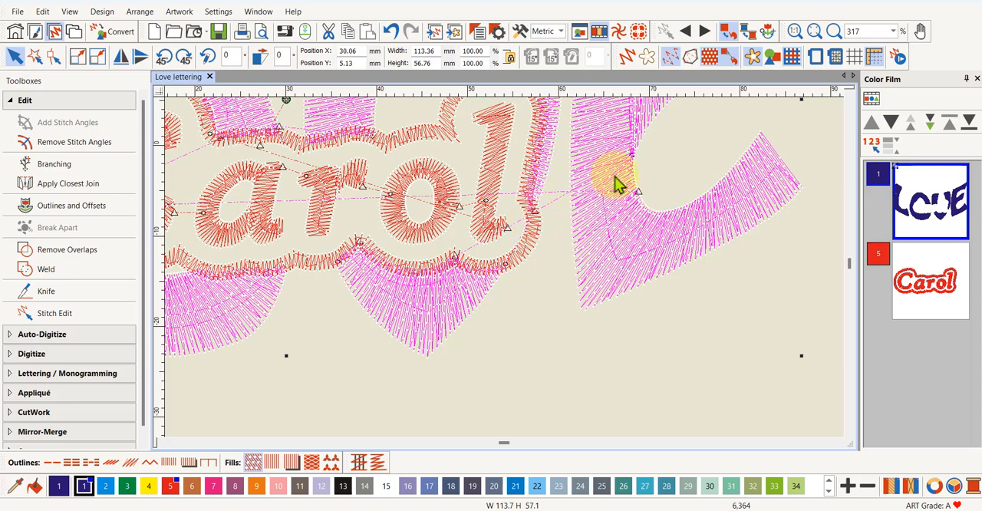
{"action": "scroll", "coordinate": [534, 240], "scroll_direction": "down", "scroll_amount": 4}
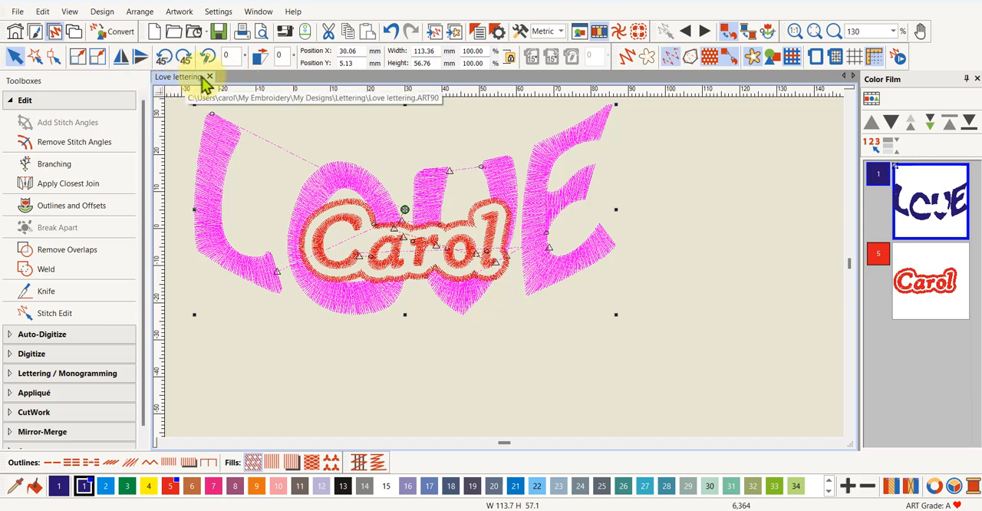
{"action": "left_click", "coordinate": [218, 33]}
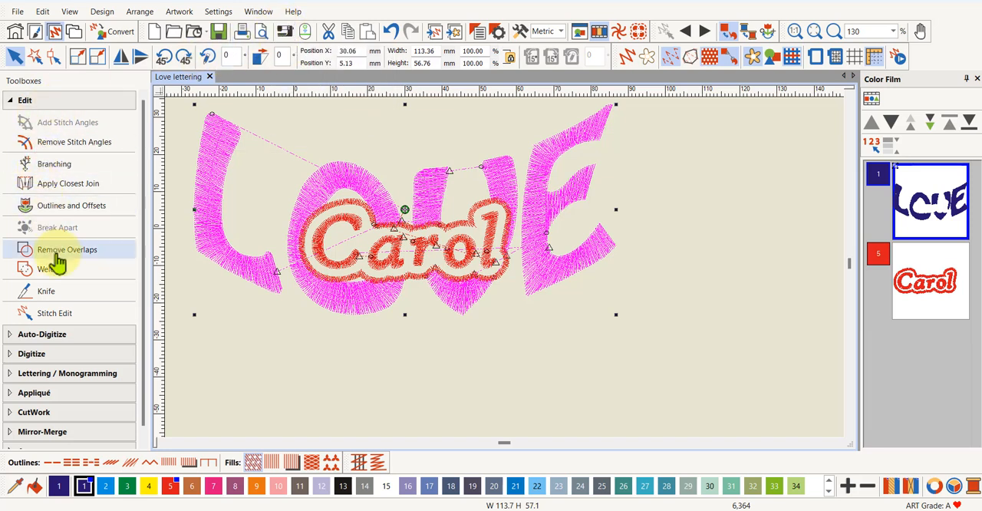
{"action": "left_click", "coordinate": [17, 12]}
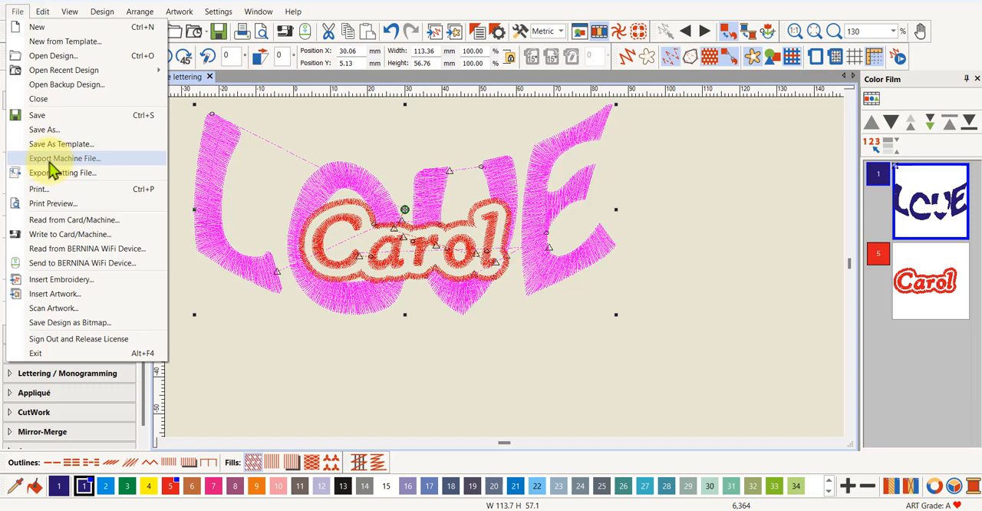